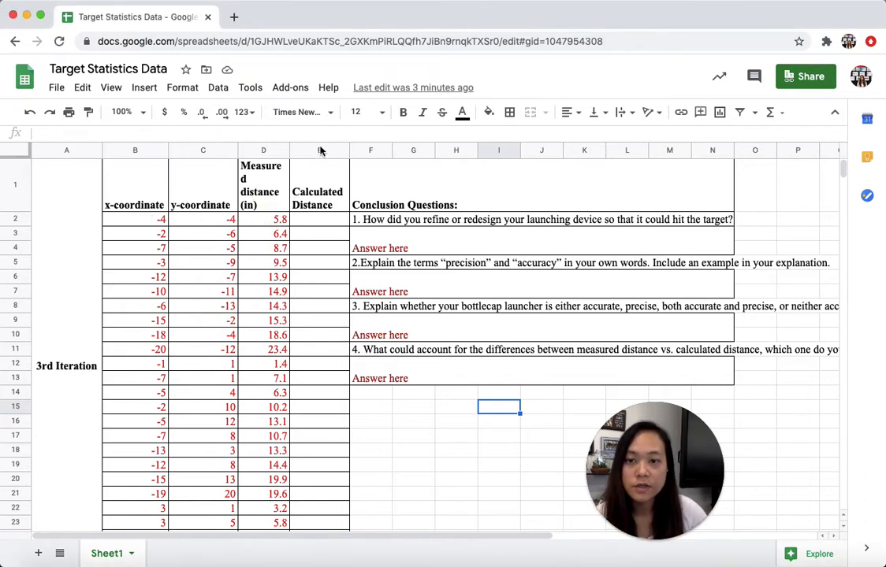
Widen the Measured distance column slightly so the word "Measured" in its header fits on one line.
drag(291, 150, 297, 150)
click(312, 207)
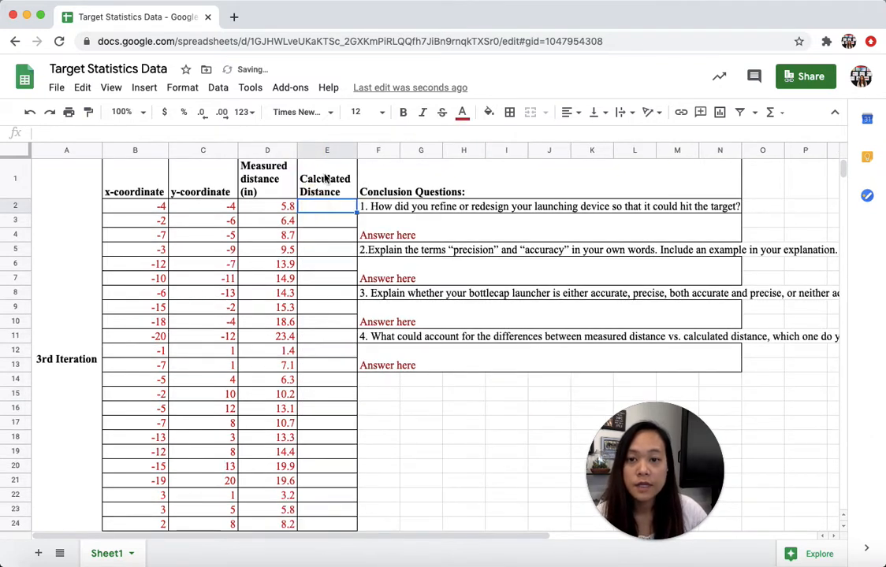
Start the Calculated Distance formula in cell E2 with the squared x-coordinate term: =SQRT((B2-0)^2.
click(310, 207)
double_click(309, 207)
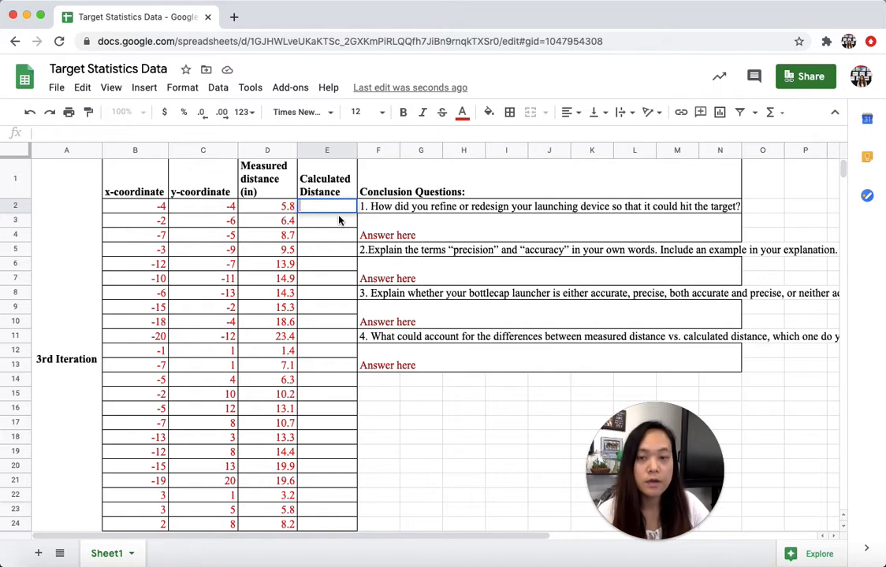
text(=)
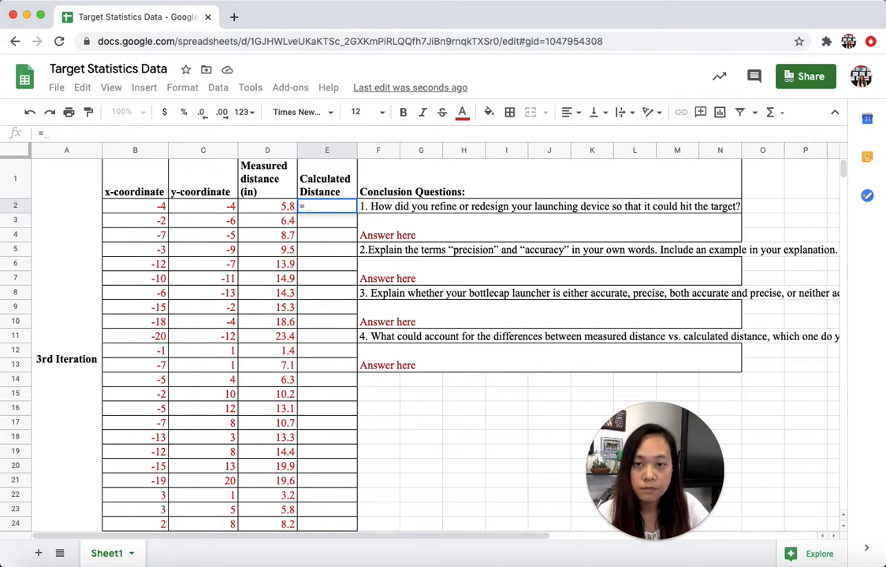
text(sq)
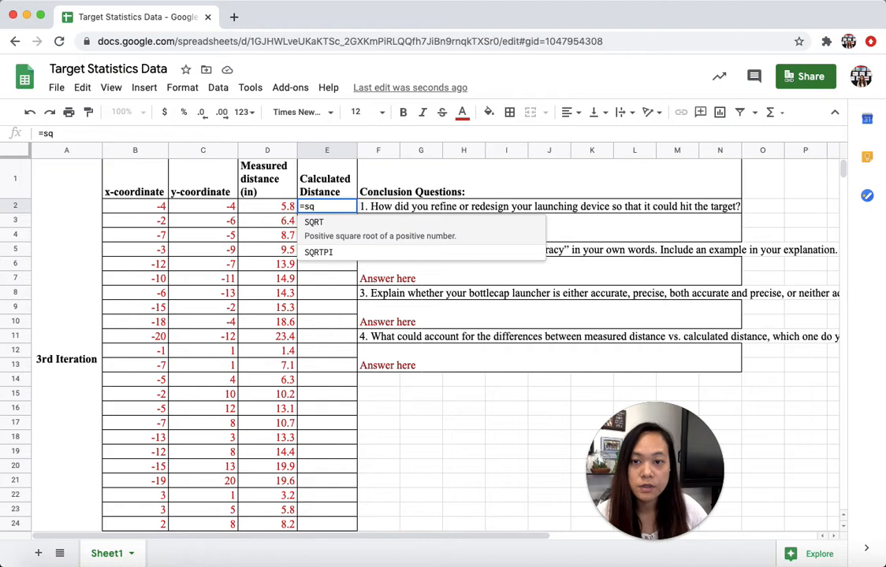
click(319, 225)
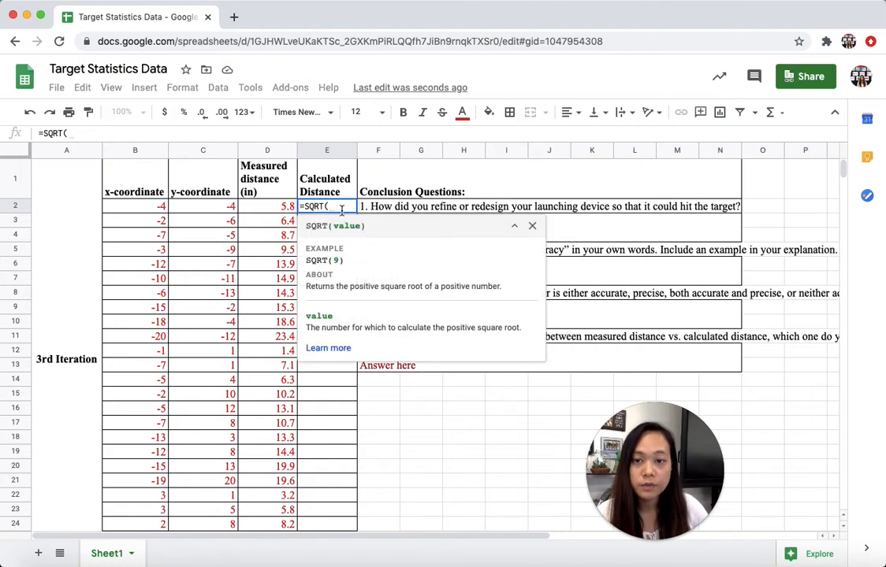
text(()
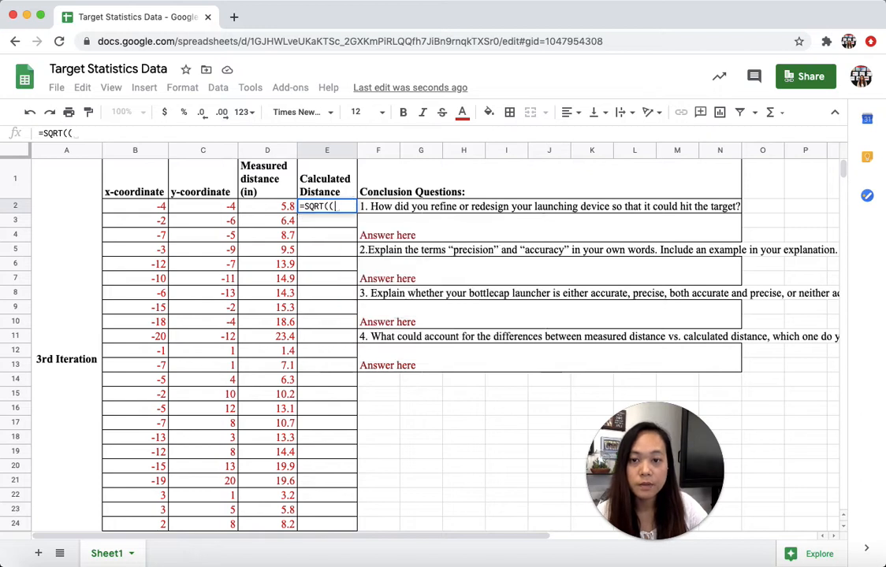
click(145, 208)
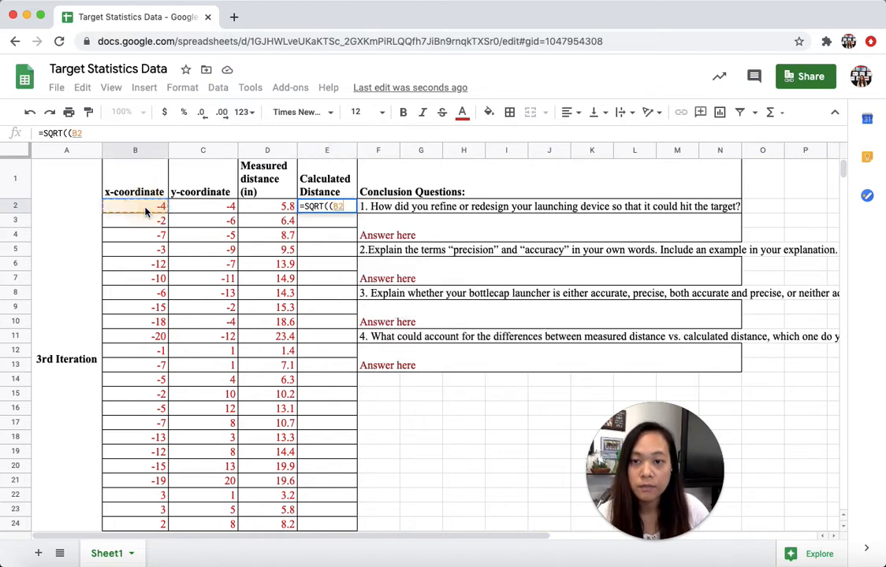
text(-)
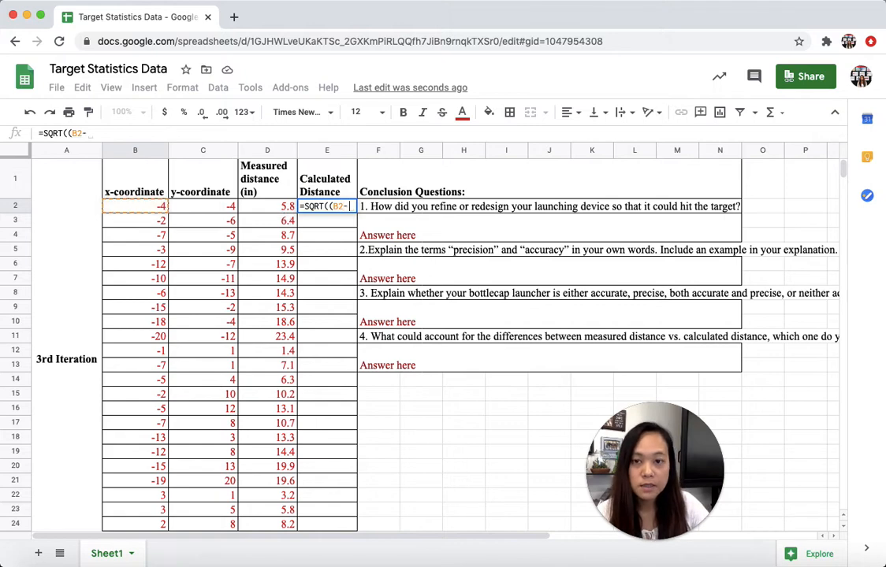
text(0)
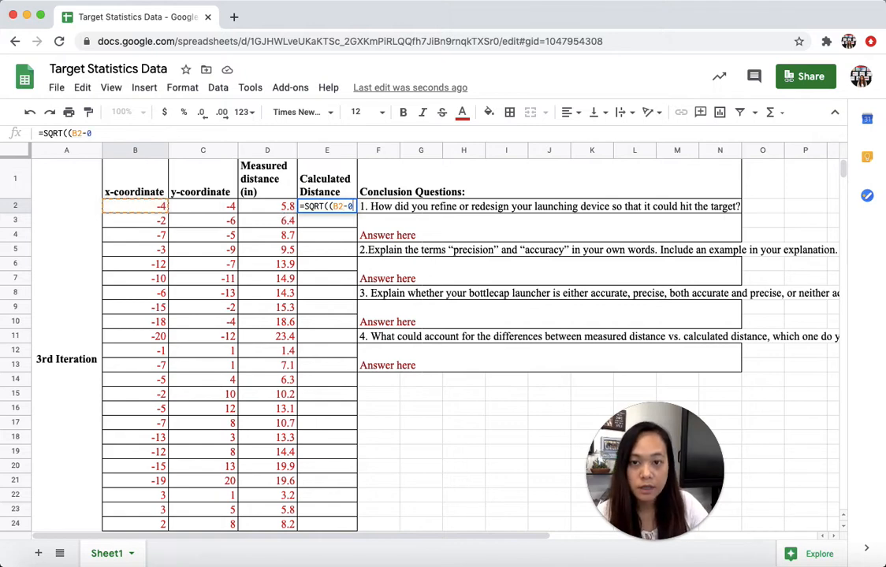
text())
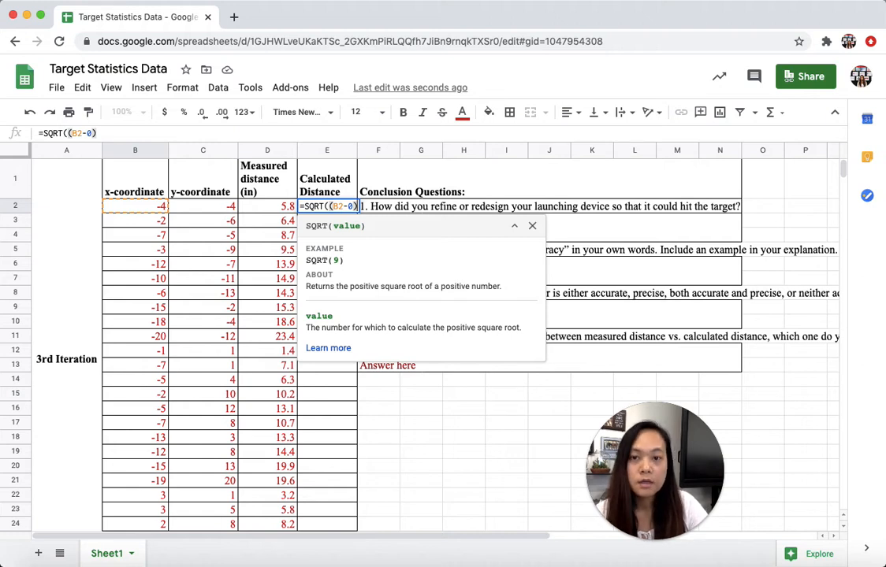
text(^)
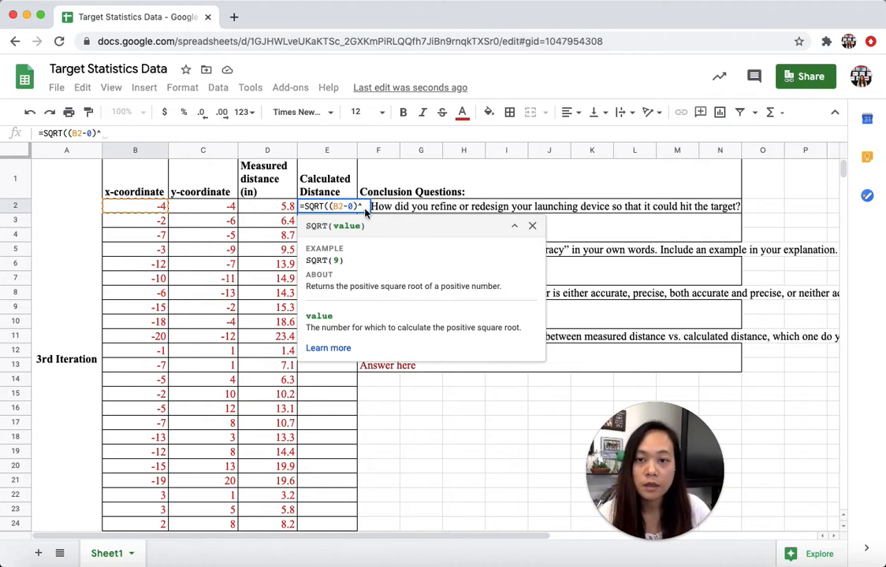
text(2)
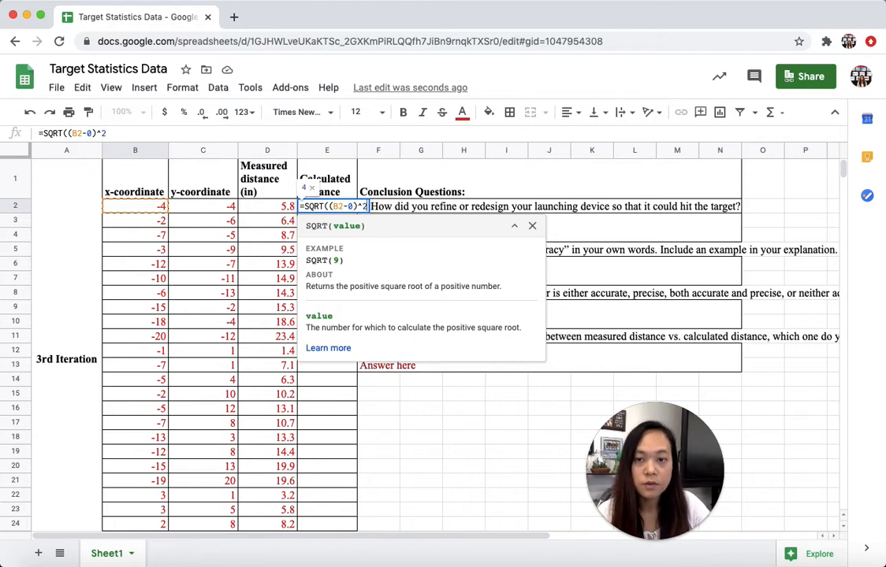
Add the squared y-coordinate term to complete E2's formula as =SQRT((B2-0)^2+(C2-0)^2), and enter it.
text(+)
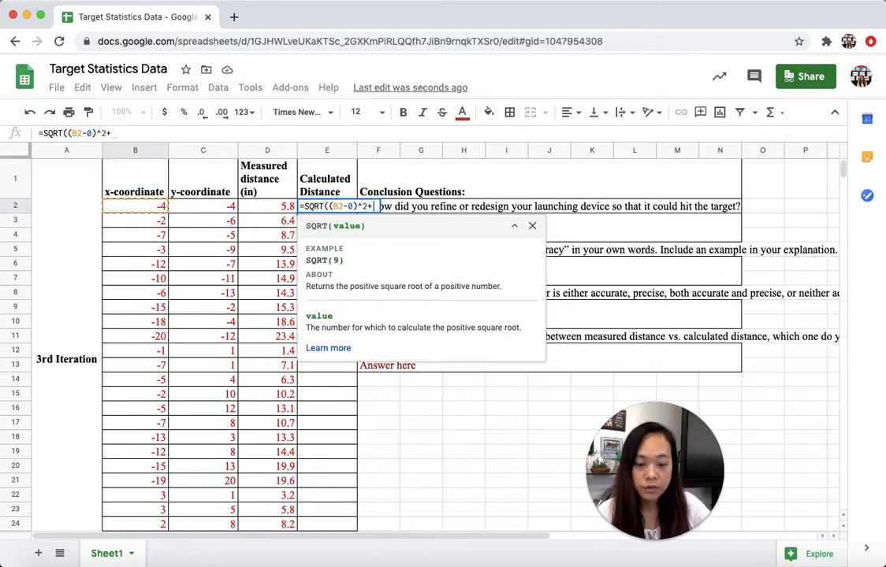
text(()
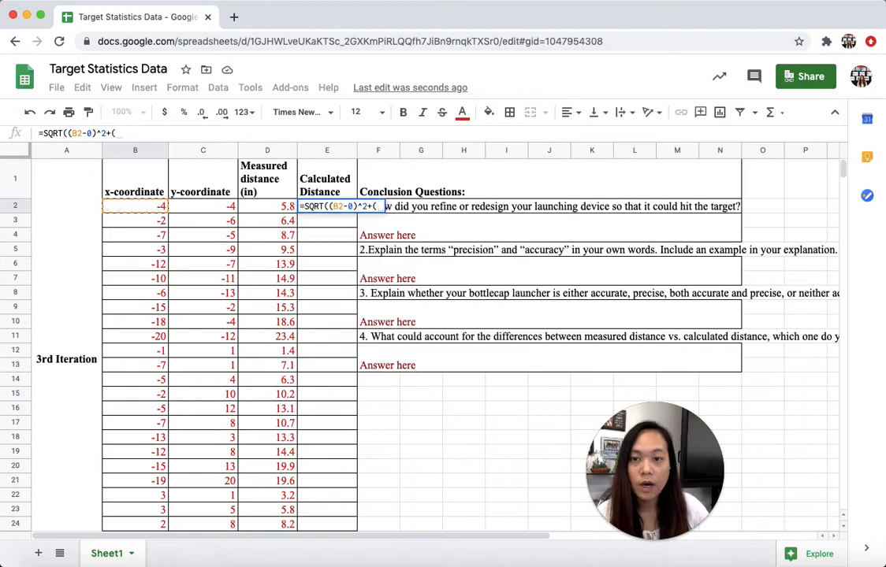
click(203, 208)
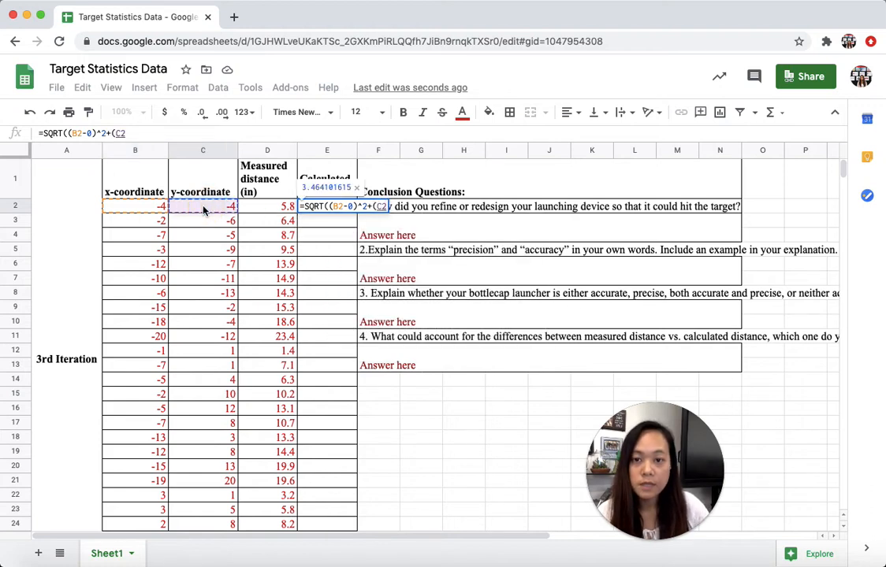
text(-0)
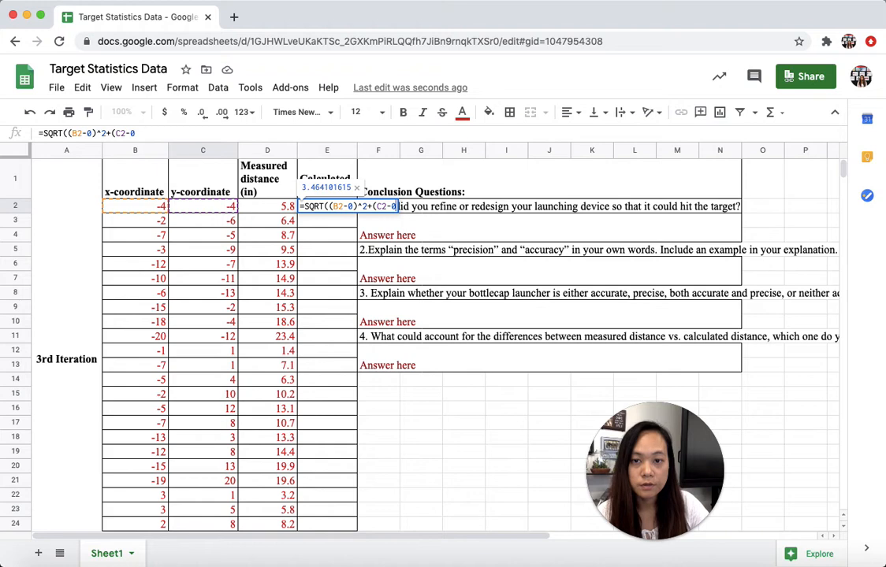
text())
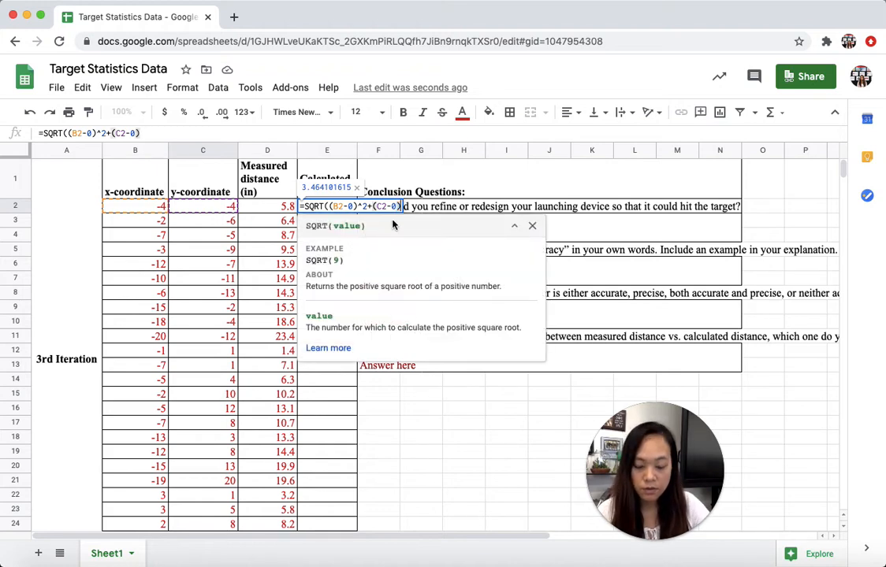
text(^2)
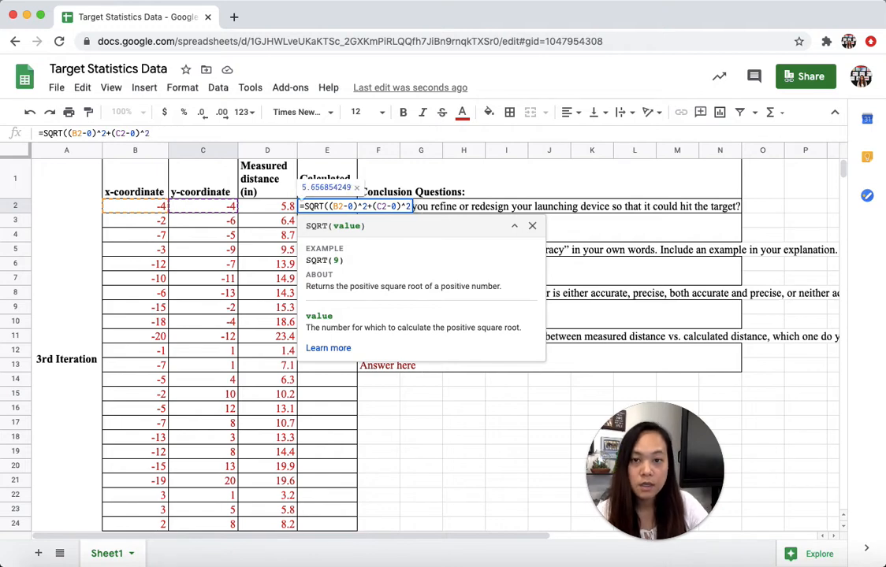
text())
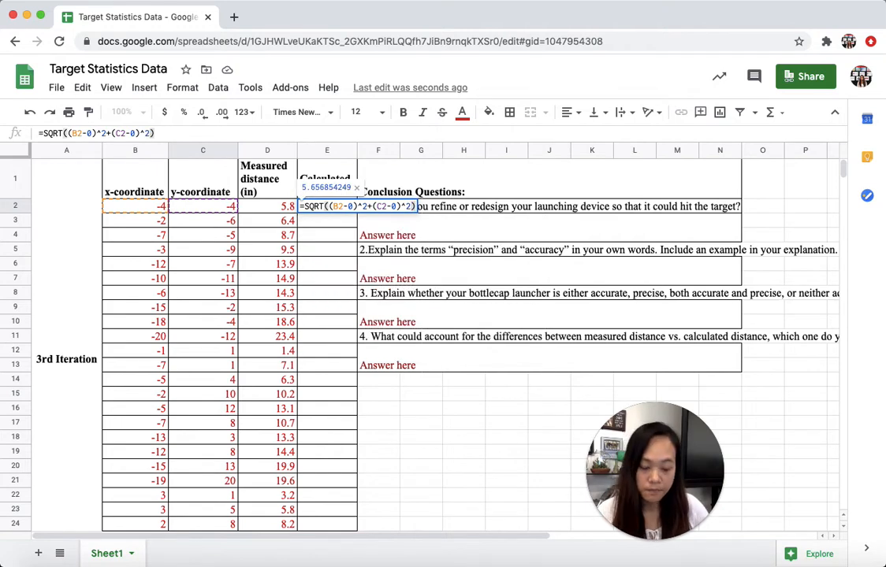
key(Return)
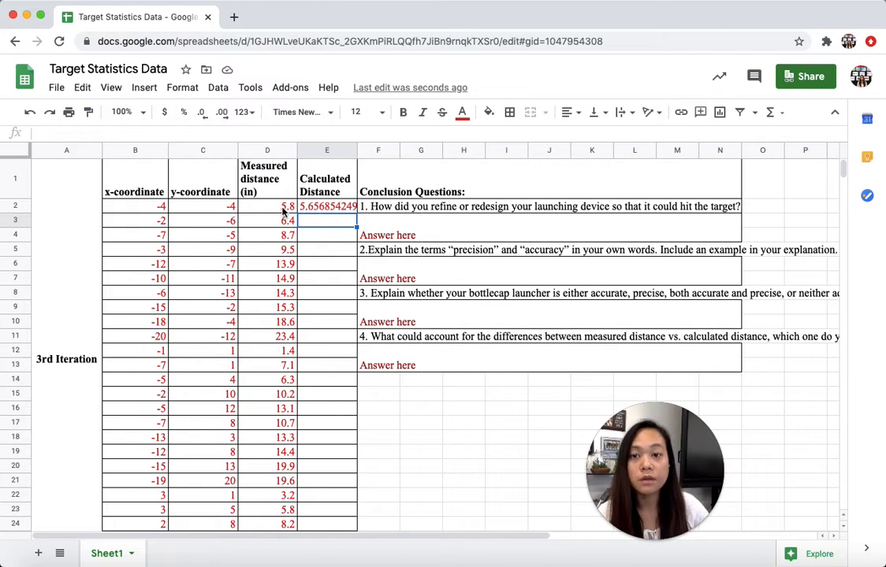
Fill the distance formula from E2 down the Calculated Distance column through E26.
click(341, 206)
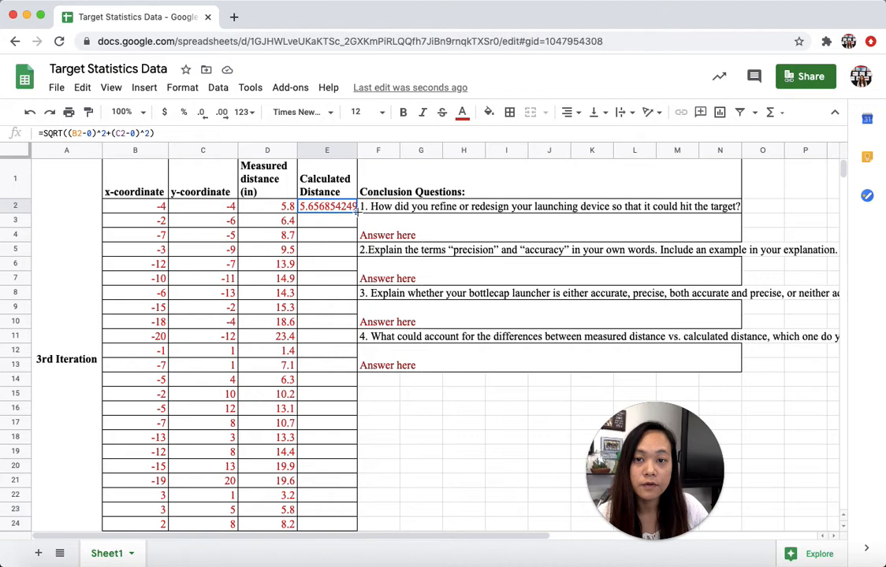
drag(356, 222, 354, 364)
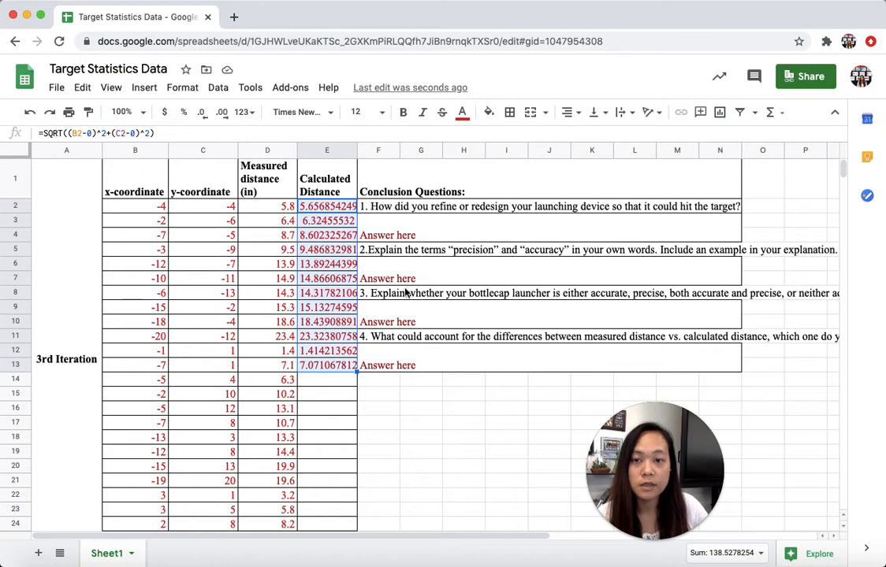
scroll(322, 389, down, 2)
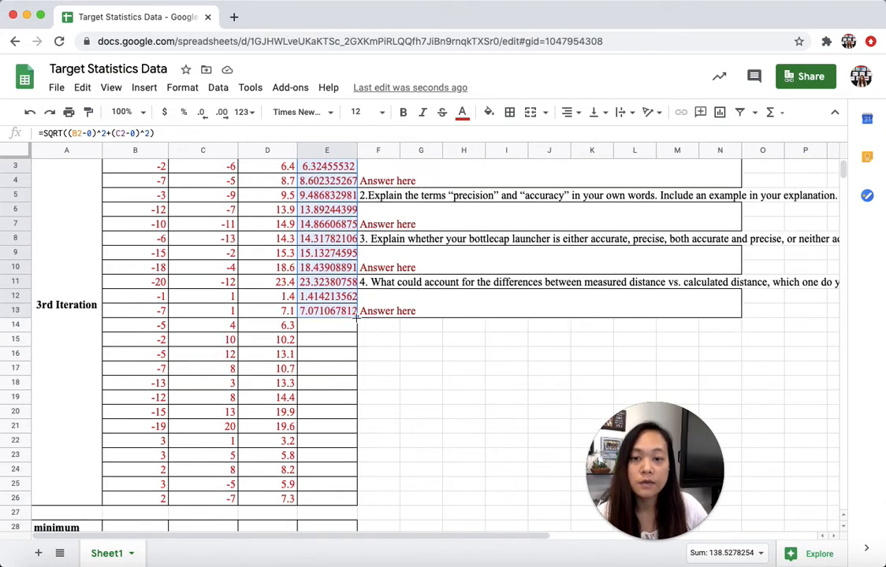
drag(356, 317, 350, 399)
scroll(350, 378, down, 2)
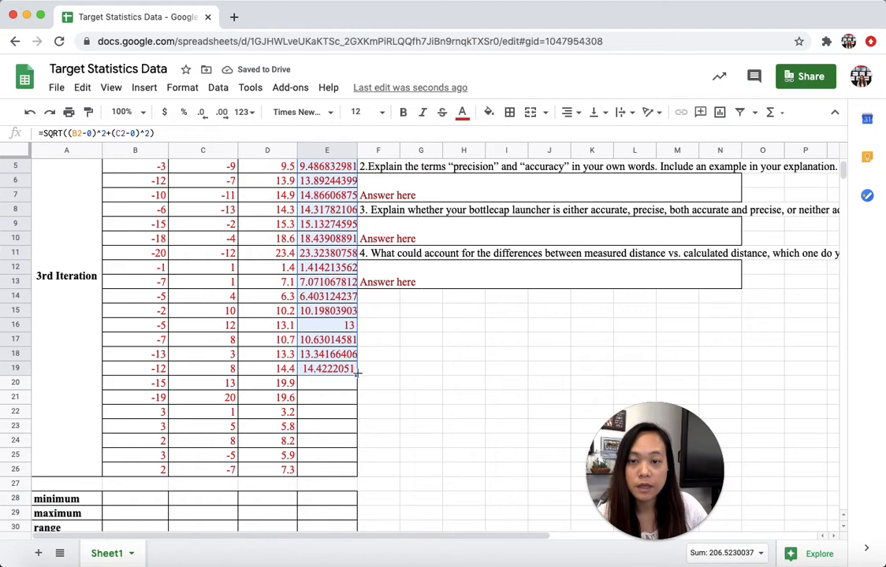
drag(355, 376, 353, 445)
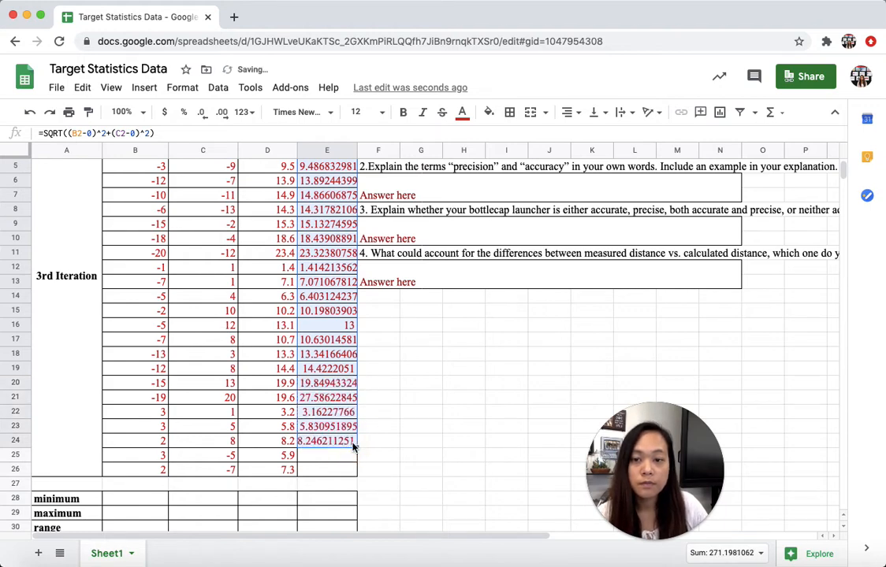
scroll(352, 442, down, 3)
drag(356, 404, 357, 432)
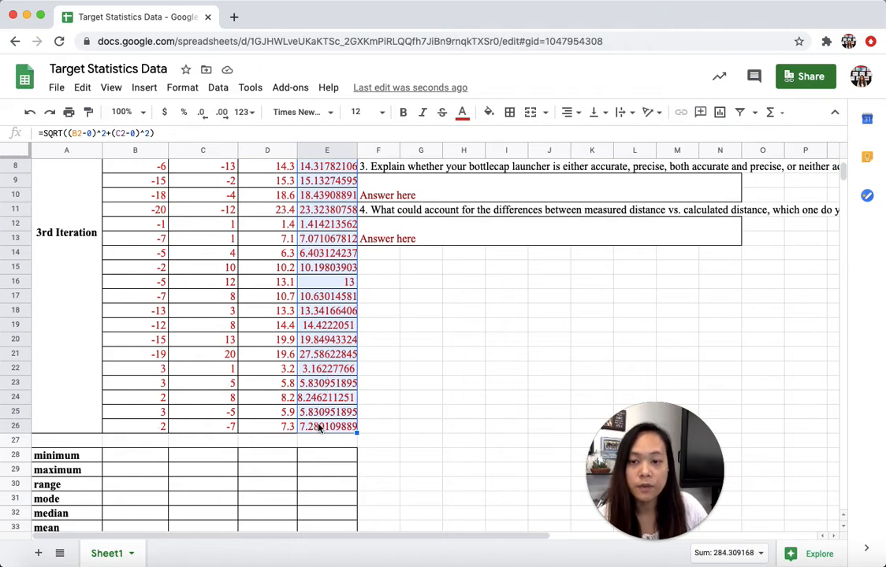
Calculate the minimum of the x-coordinates in cell B28 with a MIN formula over B2:B26.
scroll(314, 418, up, 2)
scroll(315, 412, up, 2)
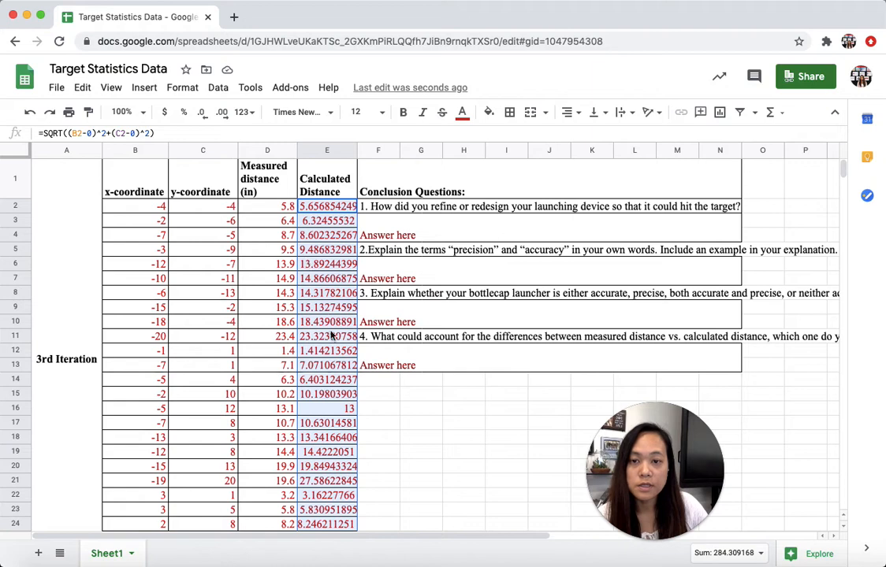
scroll(332, 473, down, 4)
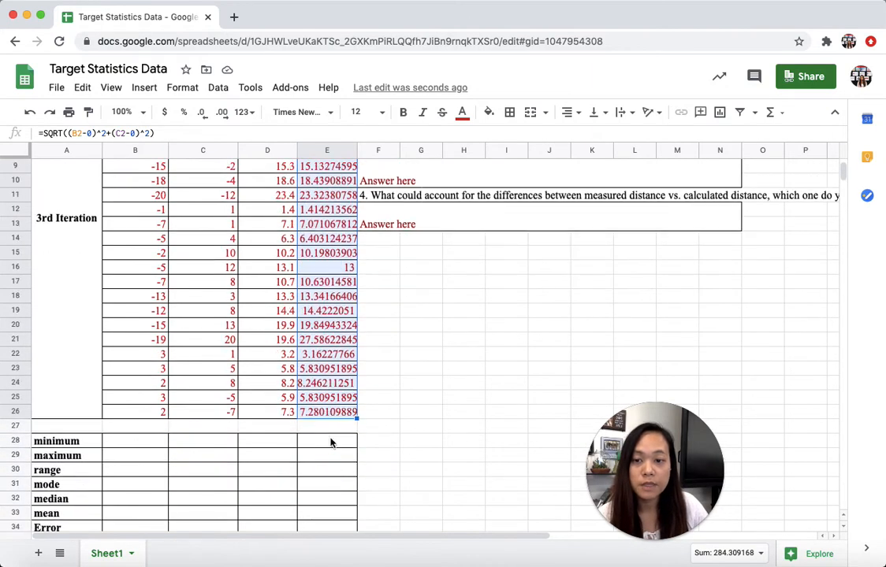
click(134, 443)
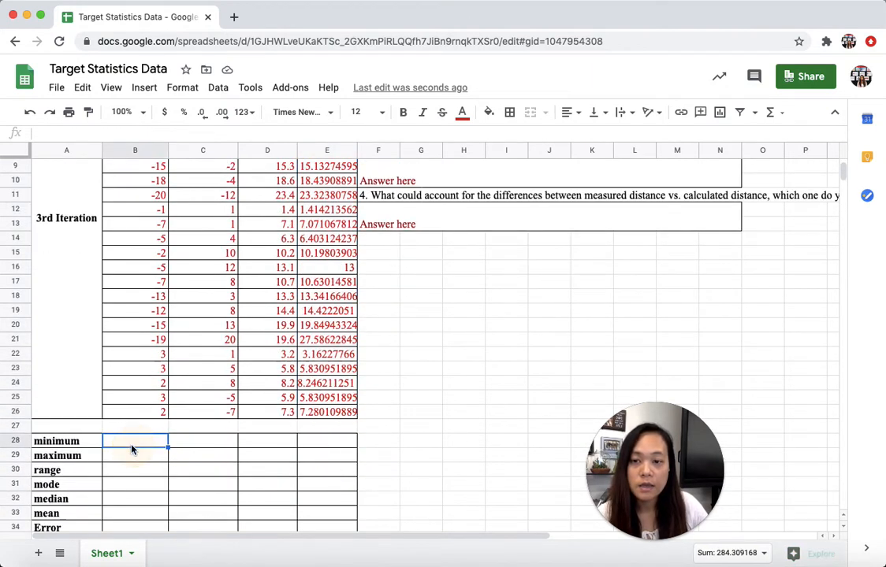
scroll(136, 441, down, 1)
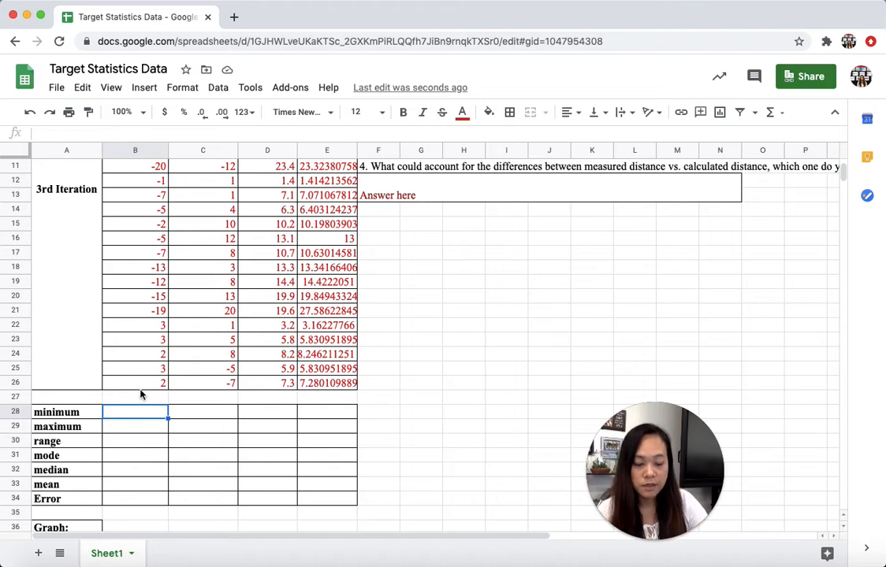
text(=)
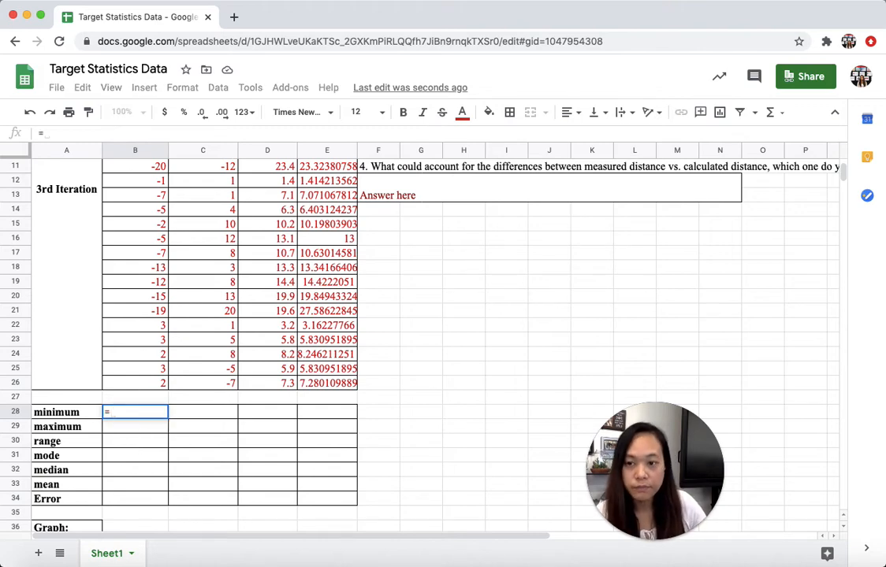
text(min()
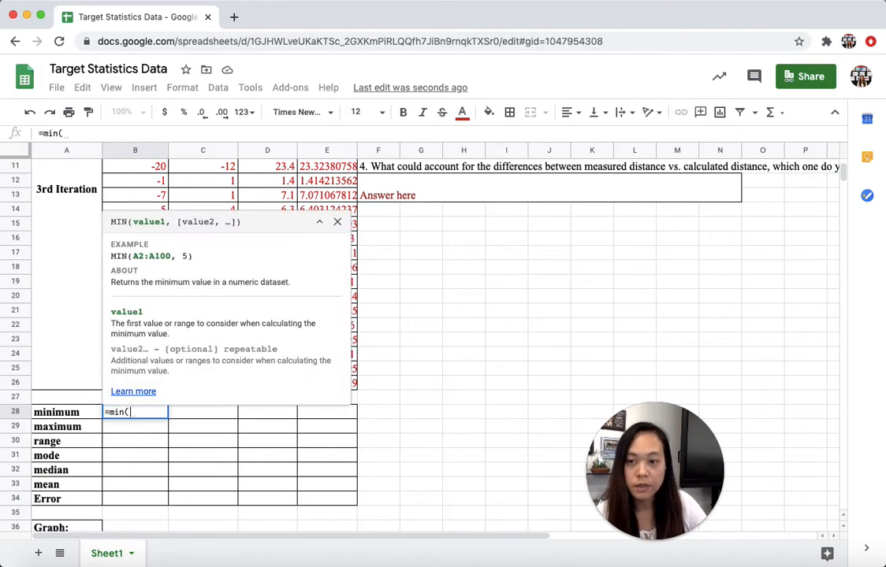
scroll(176, 200, up, 3)
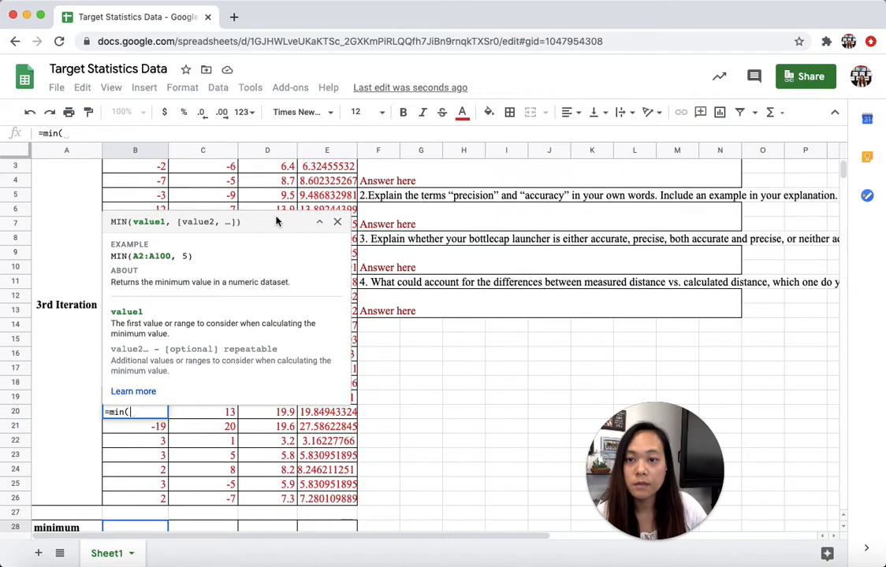
scroll(211, 218, up, 2)
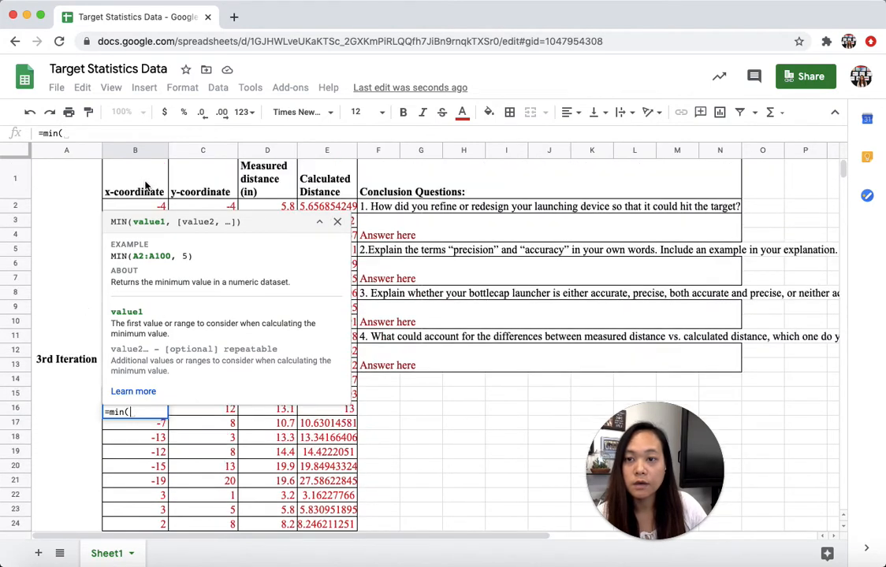
click(337, 221)
drag(140, 207, 145, 518)
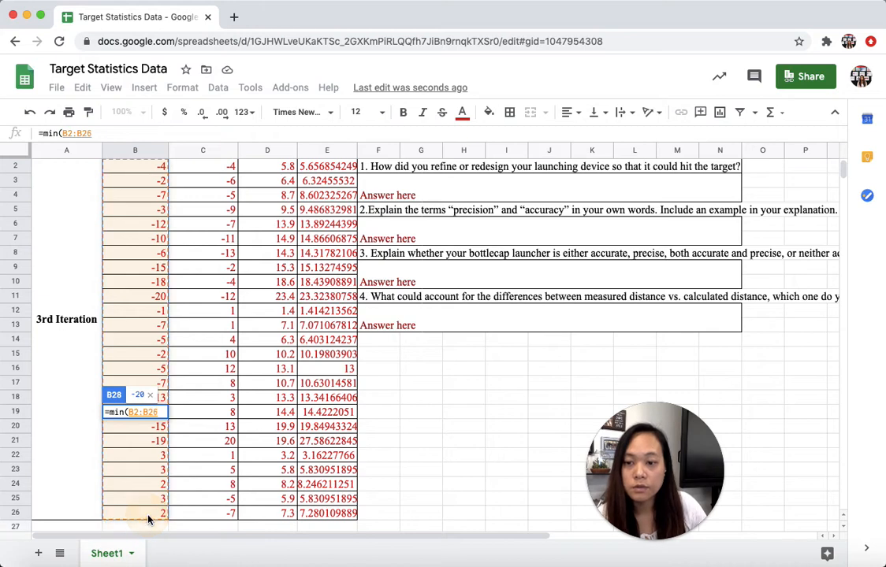
key(Return)
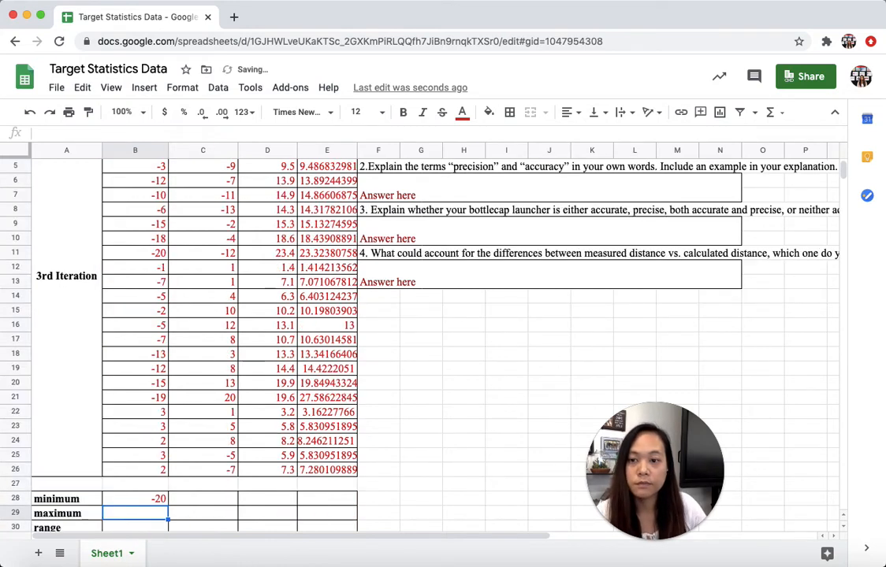
Calculate the minimum of the y-coordinates in cell C28 with a MIN formula over C2:C26.
click(175, 501)
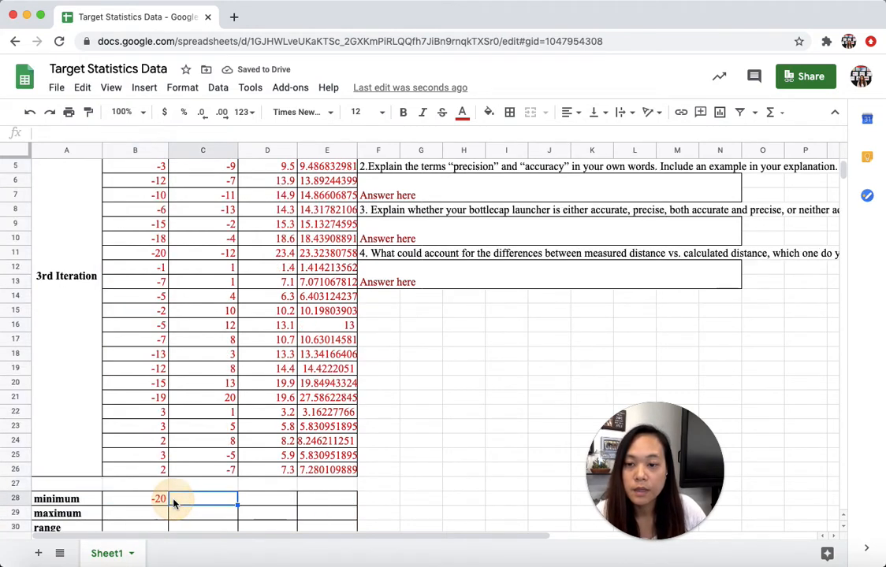
text(=)
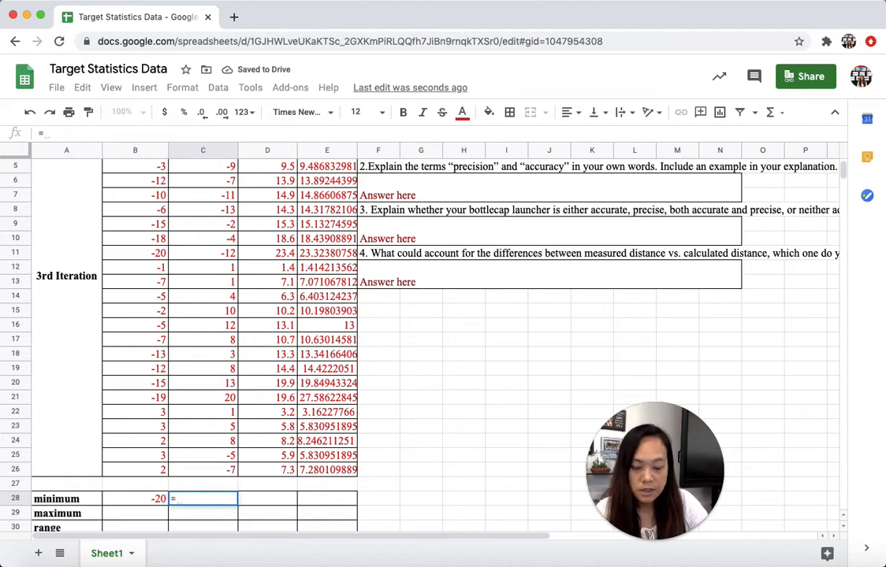
text(min()
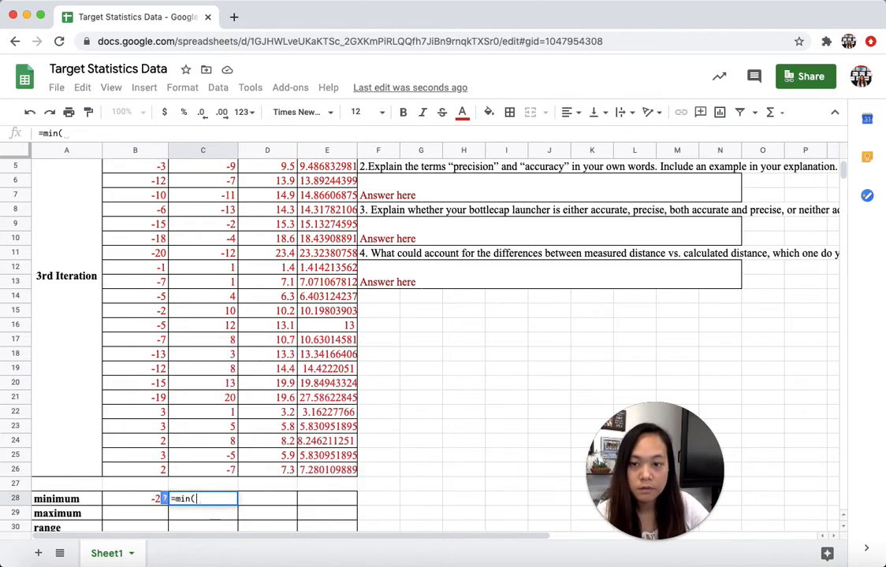
scroll(157, 333, up, 3)
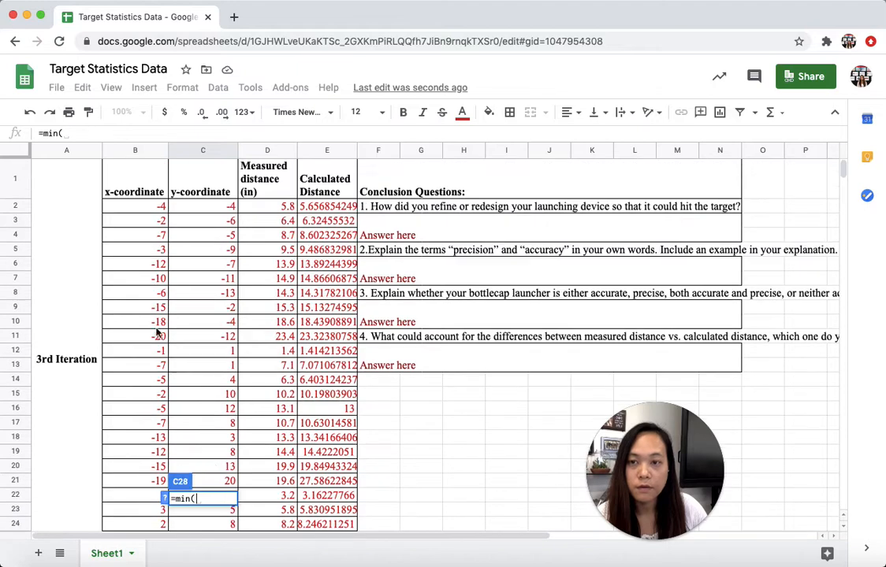
drag(218, 210, 216, 397)
key(Return)
Calculate the minimum measured distance in cell D28 with a MIN formula over D2:D26.
click(266, 426)
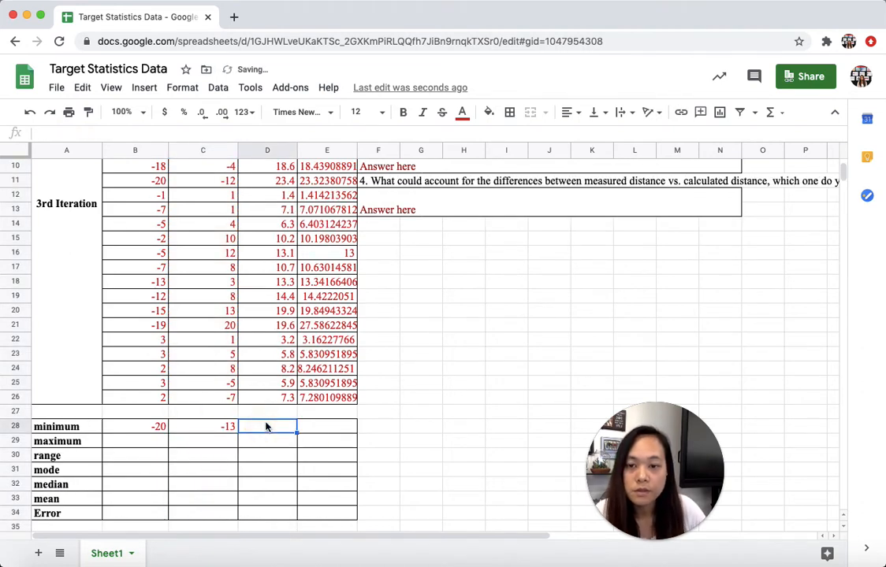
text(=min)
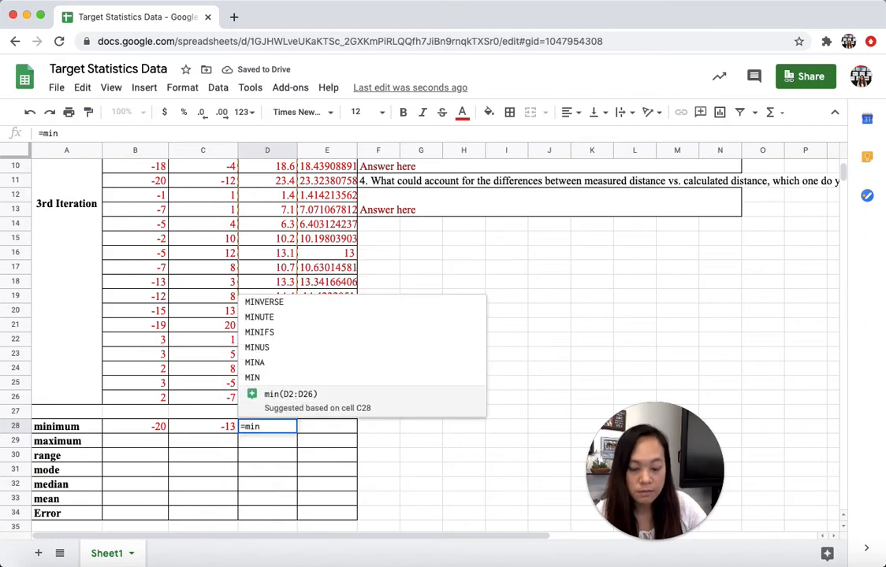
text(()
scroll(277, 238, up, 5)
drag(284, 207, 279, 526)
drag(278, 439, 273, 341)
key(Return)
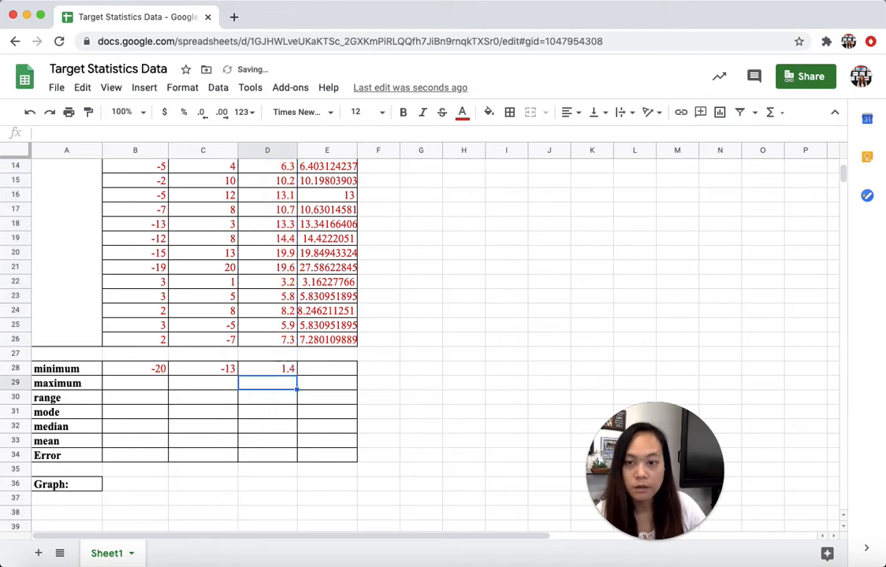
Calculate the minimum calculated distance in cell E28 with a MIN formula over E2:E26.
click(312, 372)
text(=min)
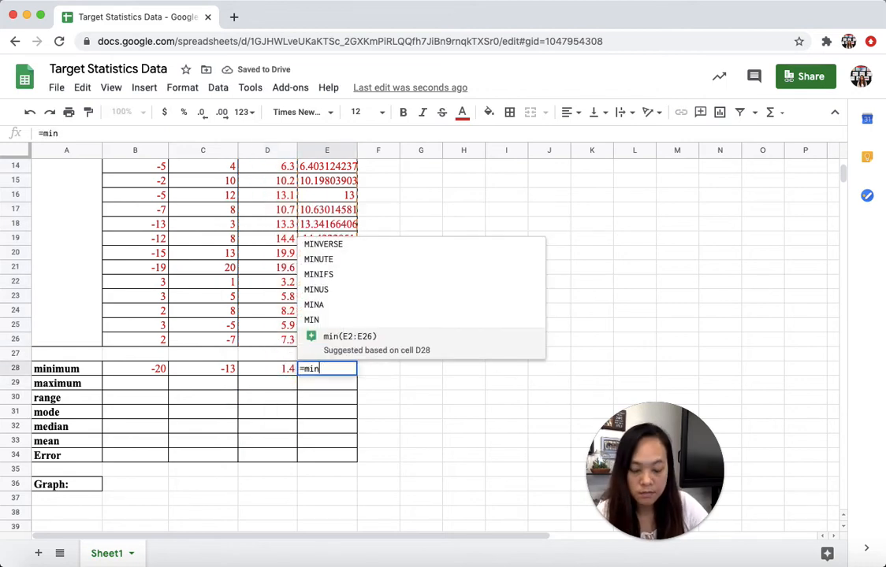
text(()
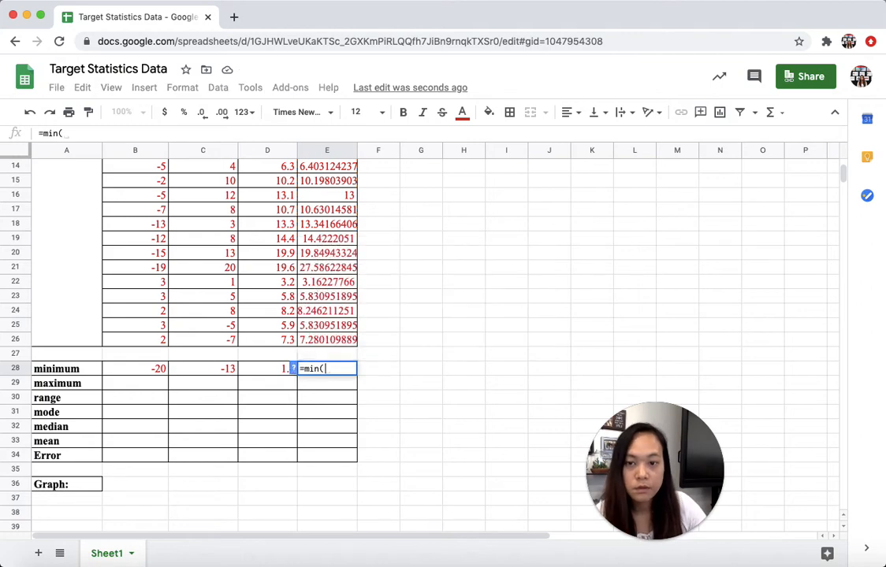
scroll(364, 329, up, 5)
click(320, 211)
drag(320, 211, 334, 561)
drag(333, 484, 330, 457)
key(Return)
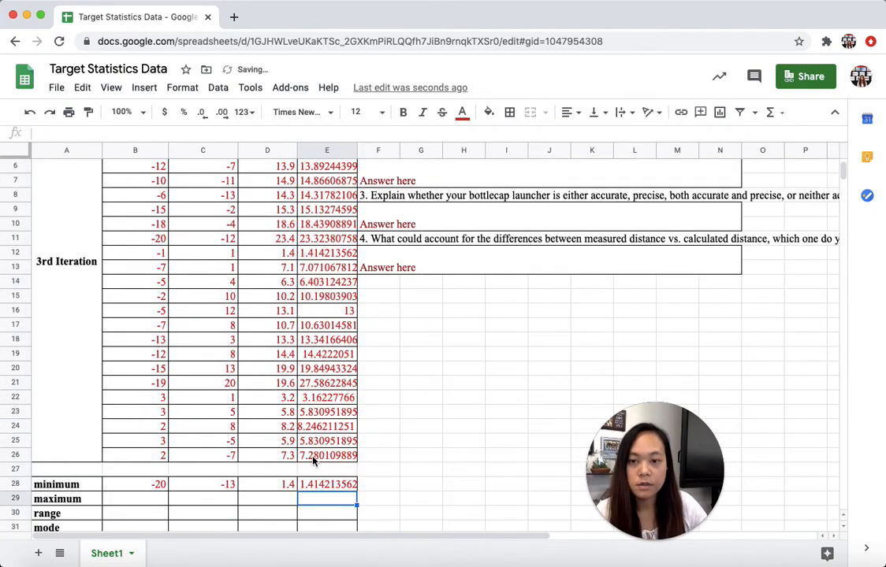
Calculate the maximum of the x-coordinates in cell B29 with a MAX formula over the x-coordinate data.
scroll(171, 511, down, 5)
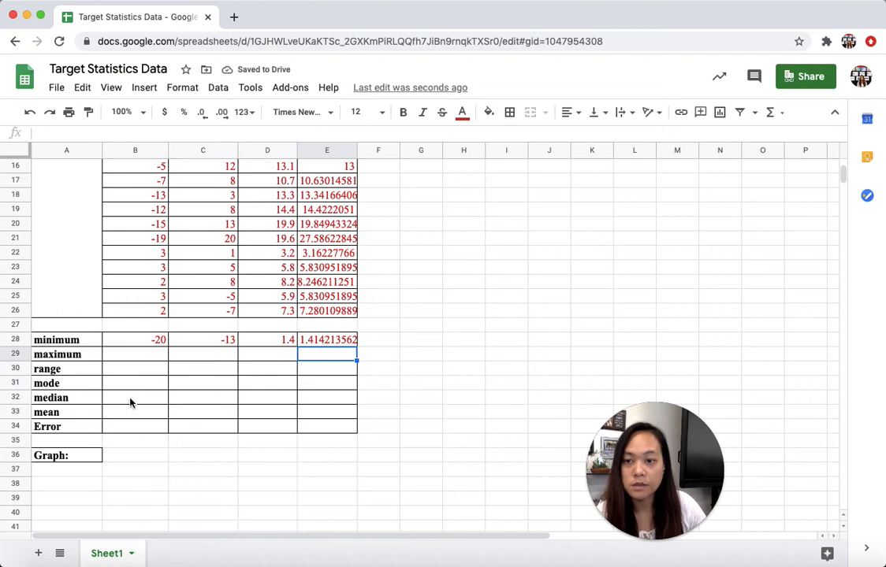
click(125, 359)
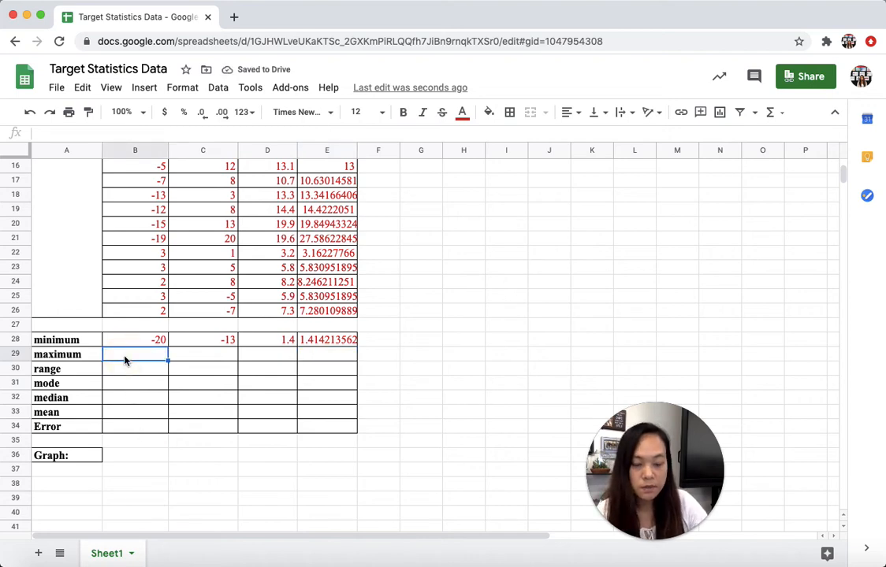
text(=max)
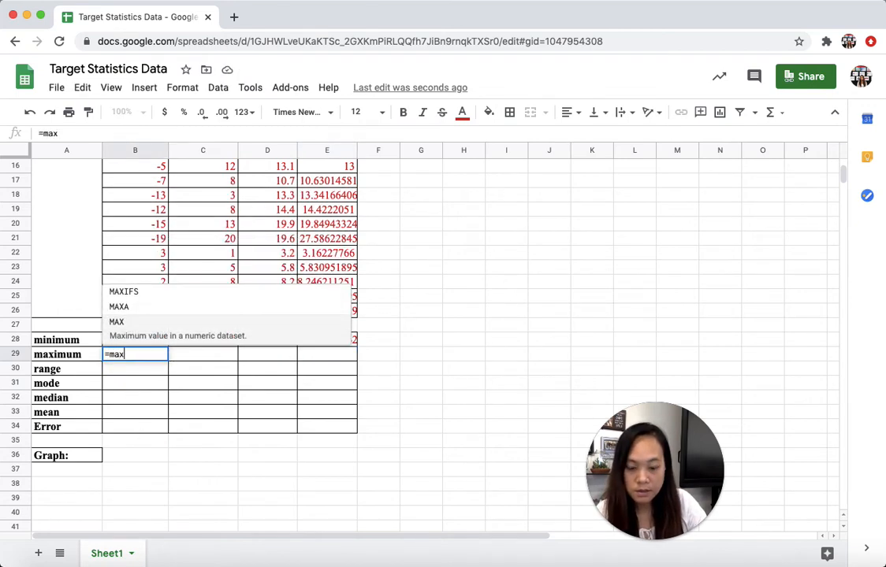
text(()
scroll(300, 371, up, 5)
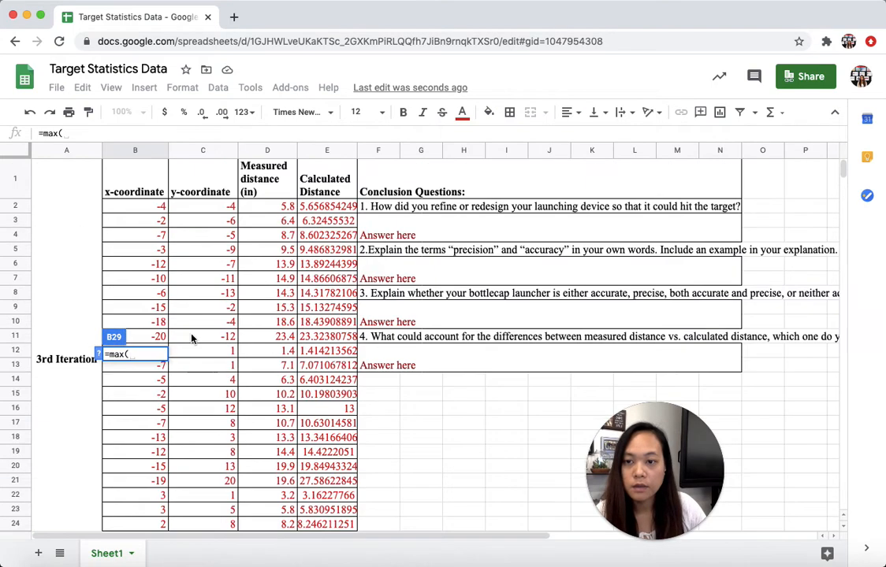
drag(148, 206, 142, 408)
drag(142, 537, 148, 457)
key(Return)
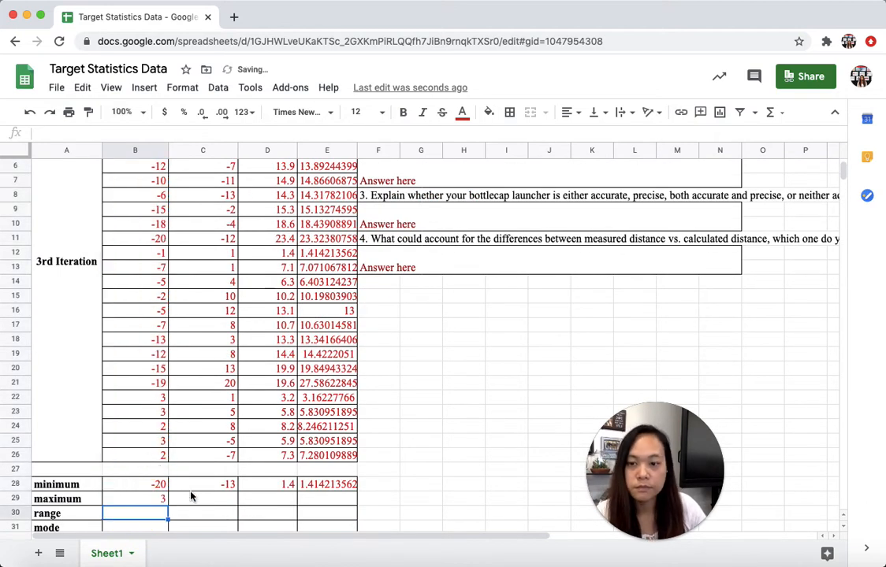
Enter the x-coordinate range in cell B30 as the minimum minus the maximum, =B28-B29.
scroll(160, 509, down, 1)
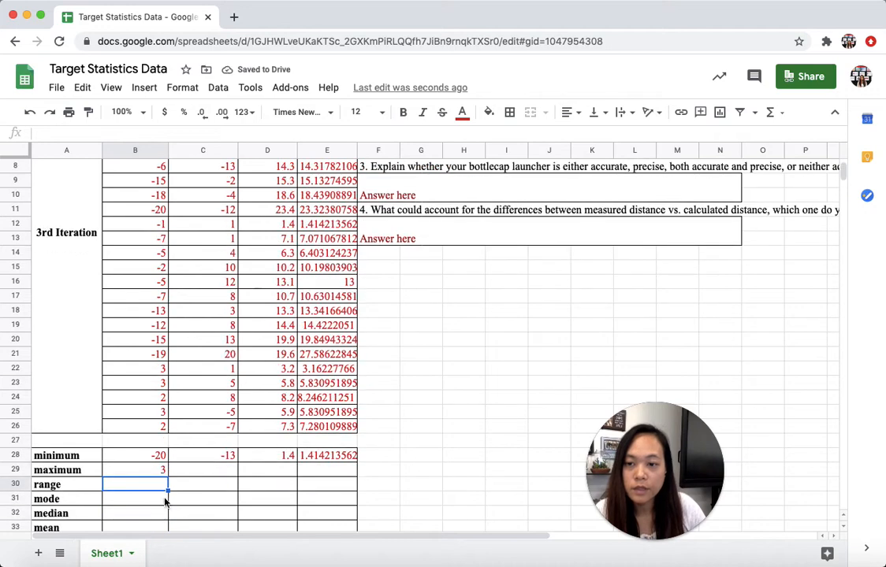
text(=ma)
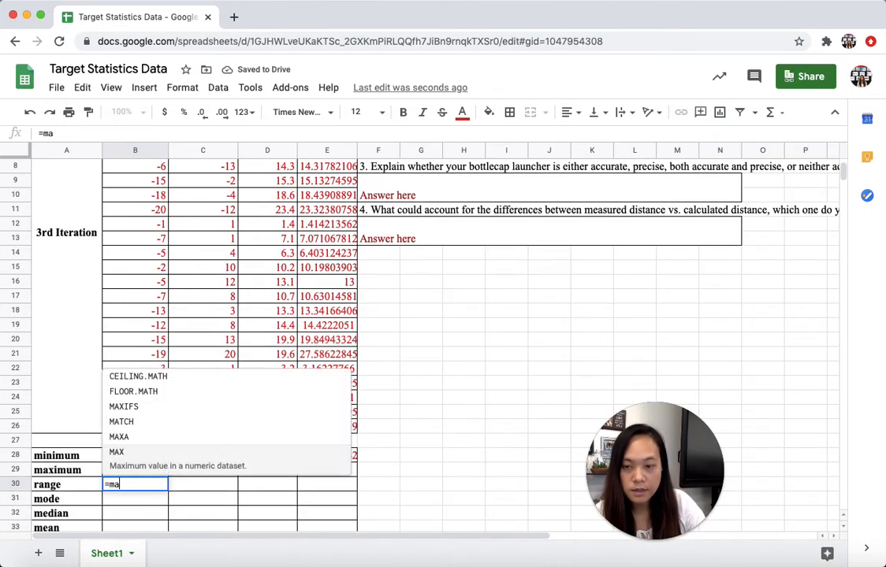
key(BackSpace)
key(BackSpace)
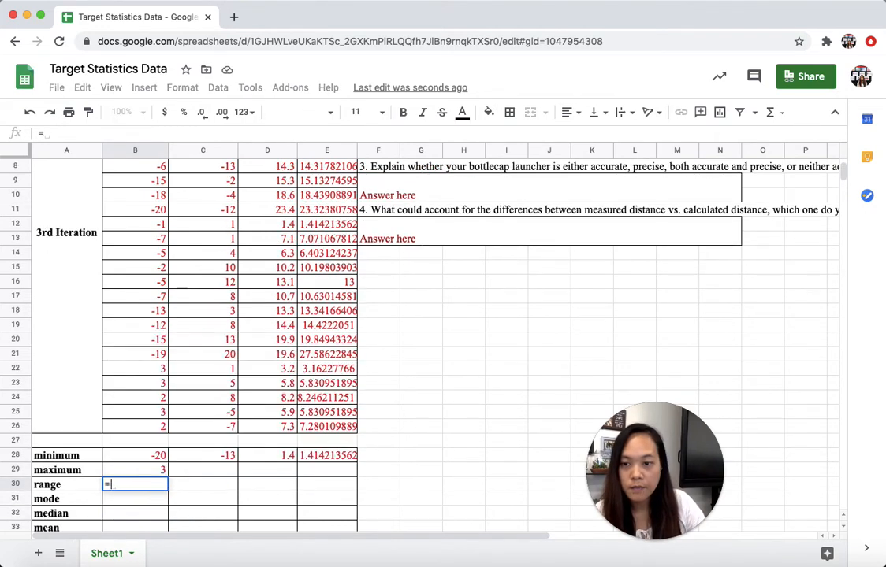
scroll(142, 449, down, 1)
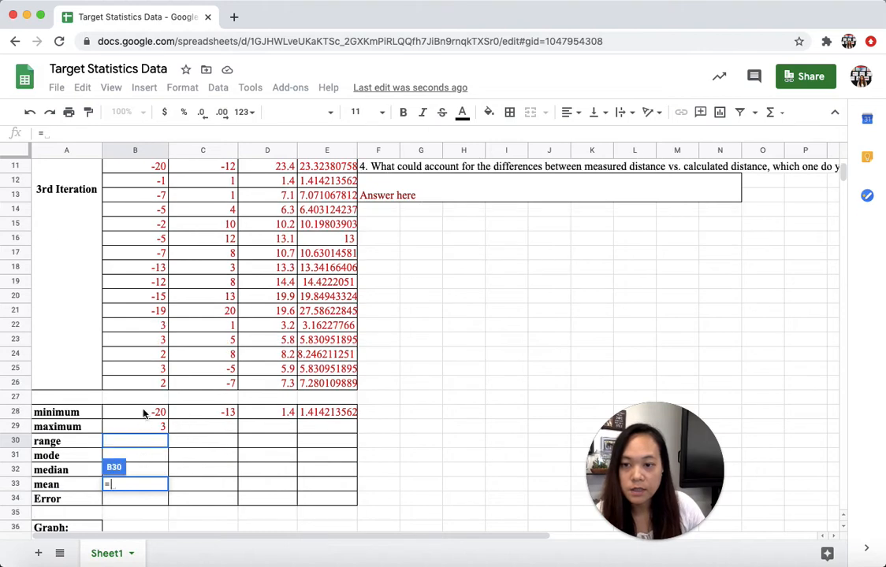
click(143, 412)
text(-)
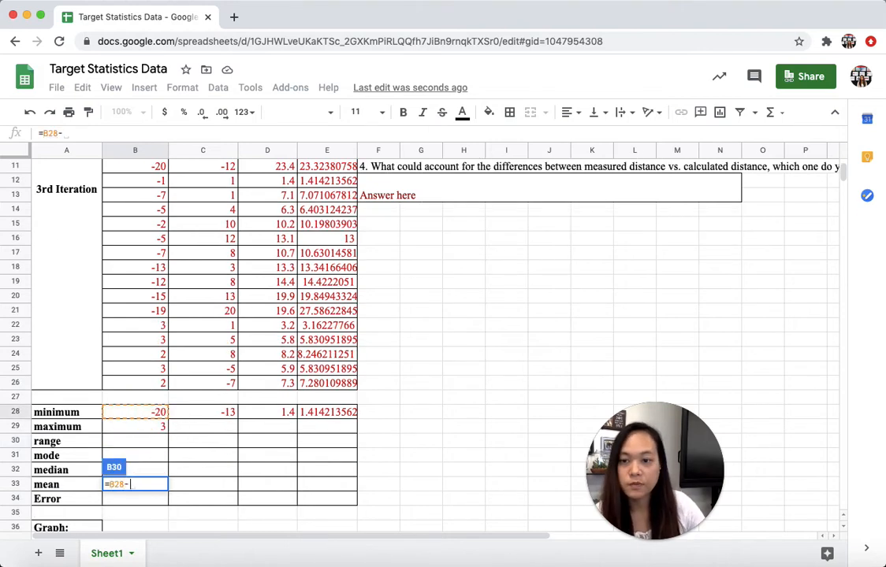
click(130, 431)
key(Return)
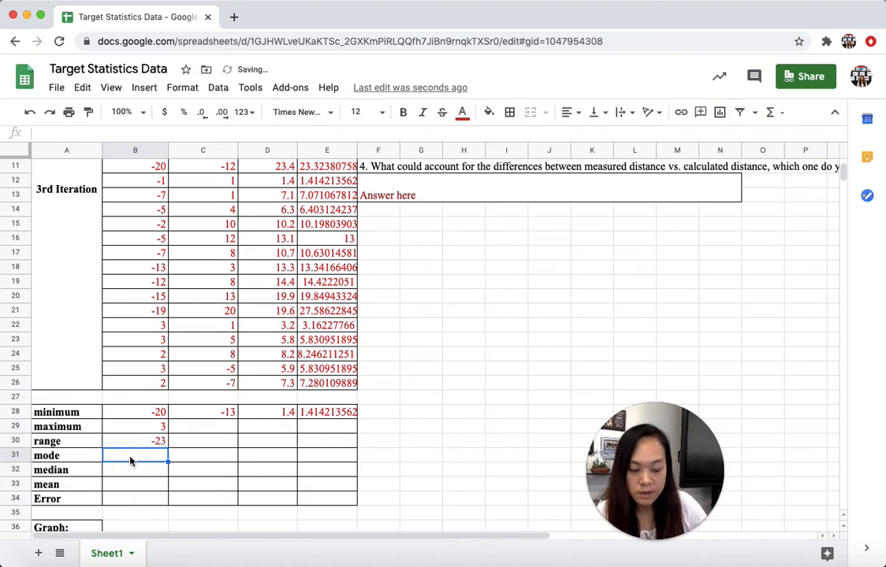
Calculate the mode of the x-coordinates in cell B31 with a MODE formula over the x-coordinate data.
text(=mode()
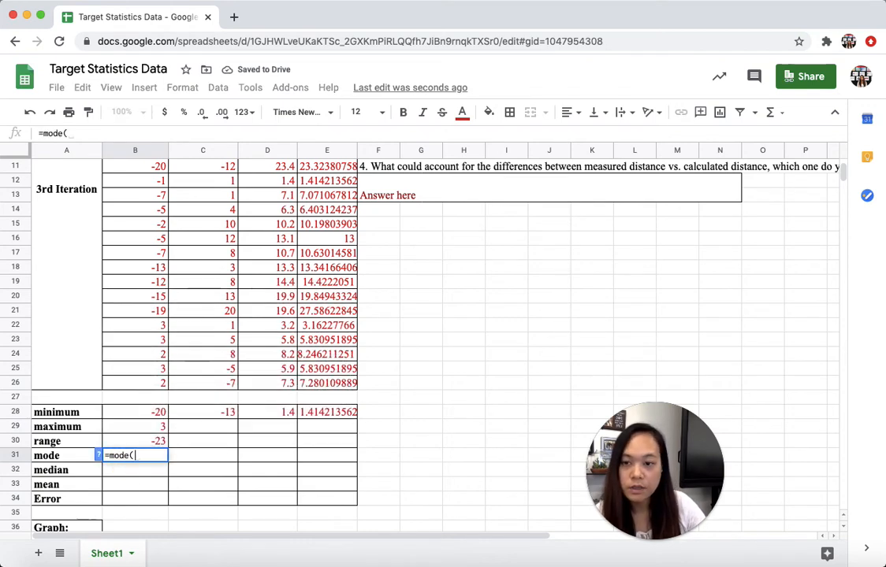
drag(134, 383, 148, 214)
key(Return)
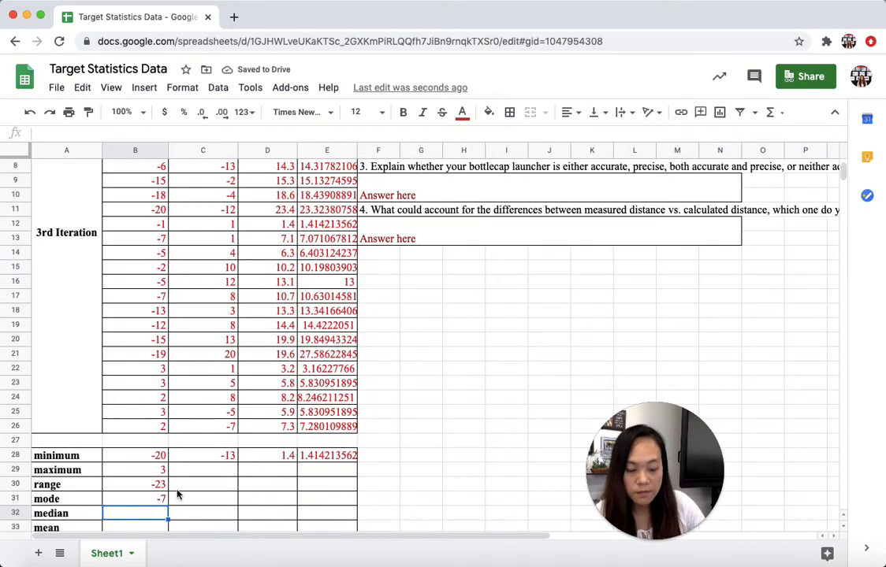
Calculate the median of the x-coordinates in cell B32 with a MEDIAN formula over B2:B26.
text(=medi)
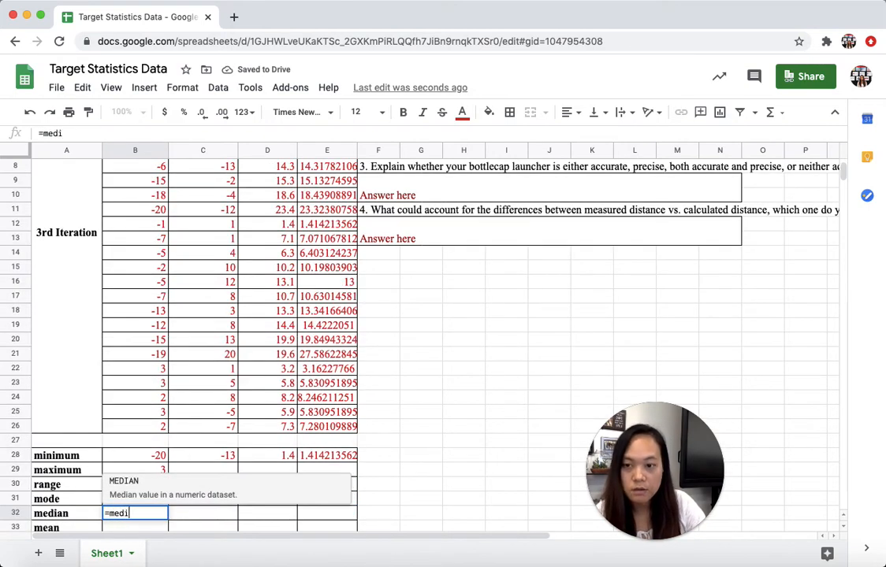
text(an()
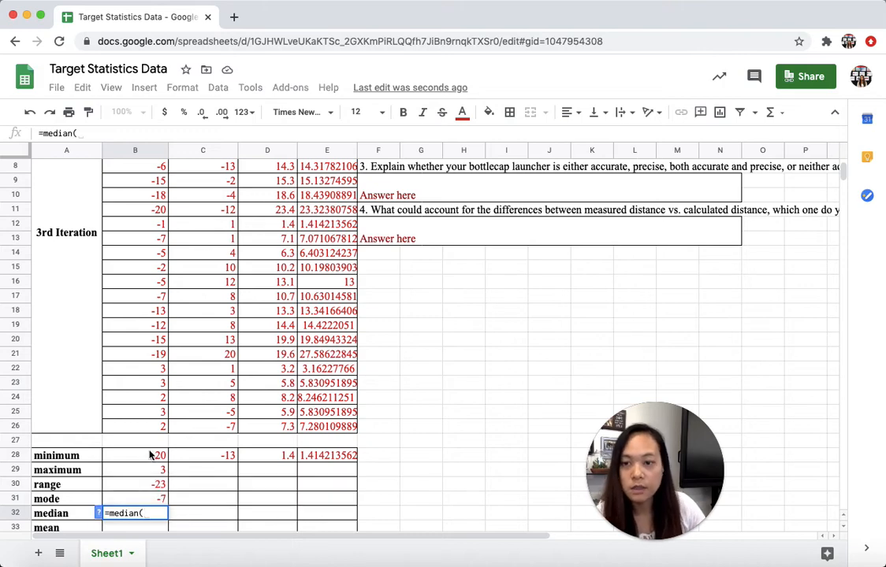
drag(149, 432, 140, 209)
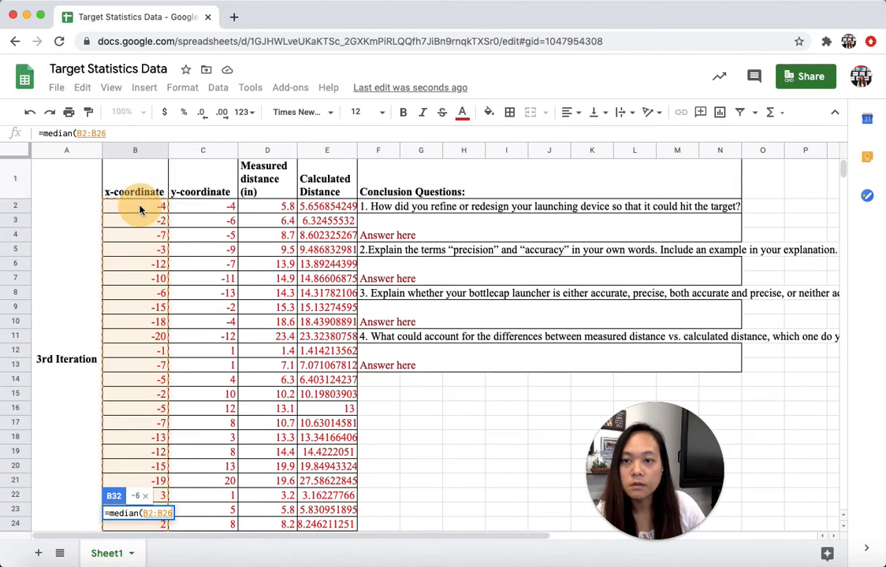
key(Return)
Calculate the mean of the x-coordinates in cell B33 with an AVERAGE formula over the x-coordinate data.
scroll(133, 415, down, 2)
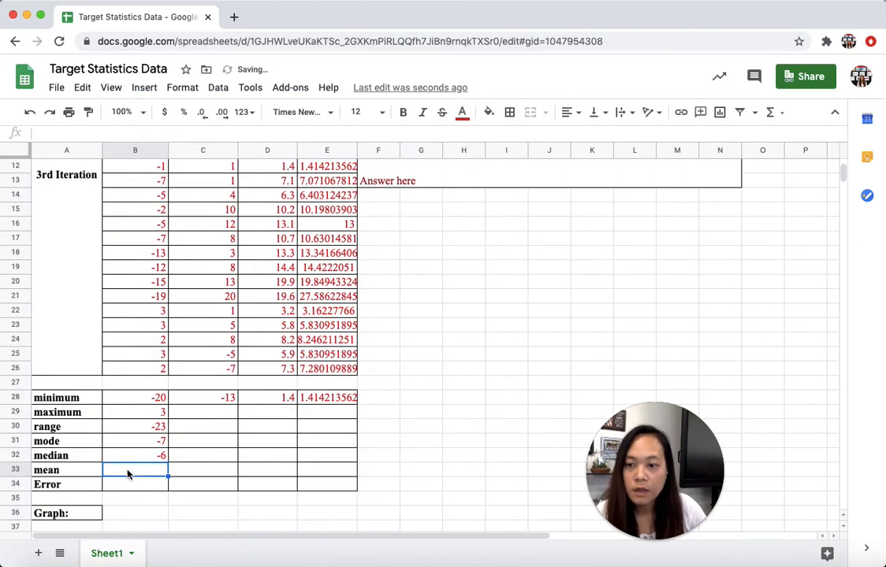
text(=av)
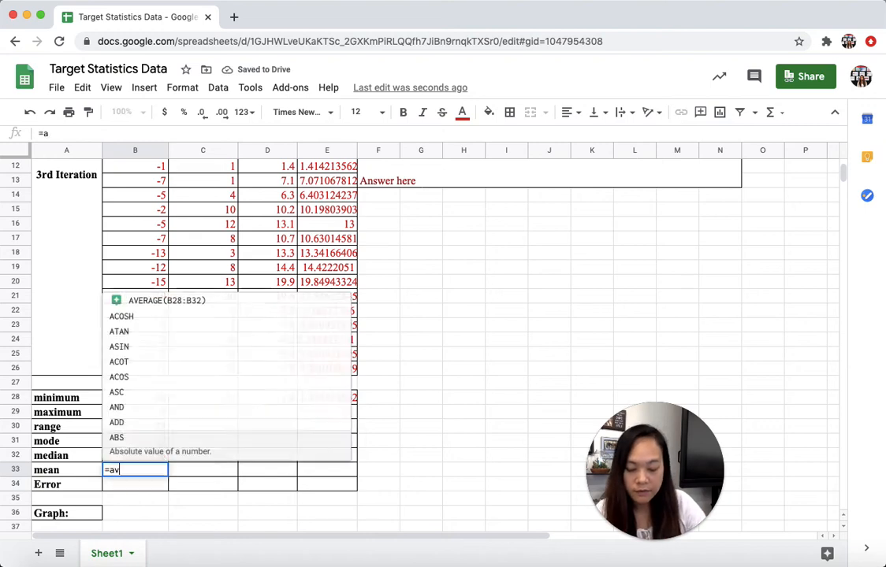
text(erage()
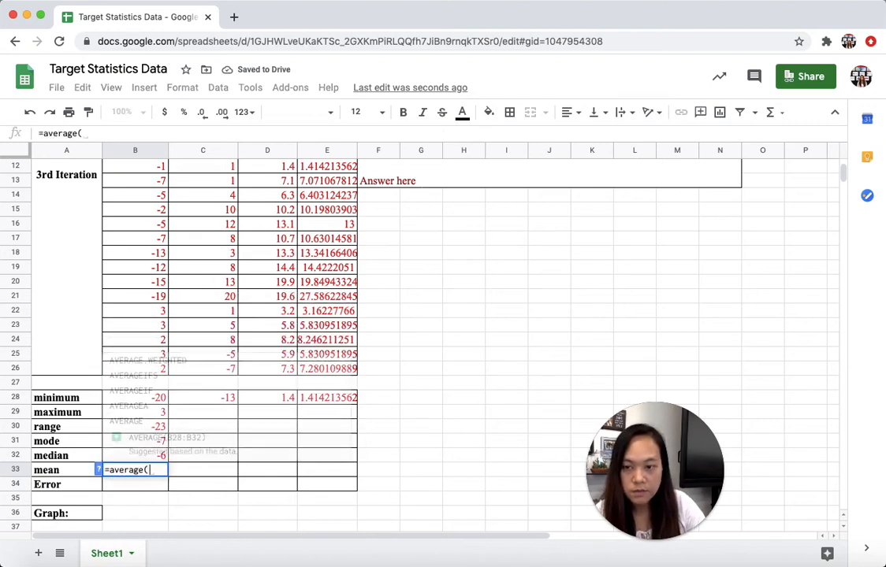
drag(133, 367, 135, 252)
drag(141, 150, 123, 203)
key(Return)
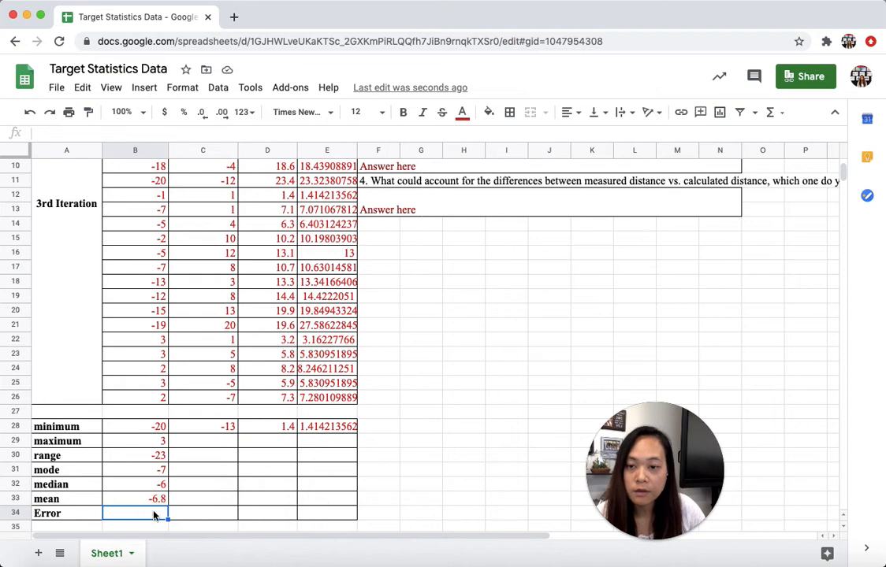
Enter the x-coordinate error in cell B34 as the mean minus zero, =B33-0.
text(=)
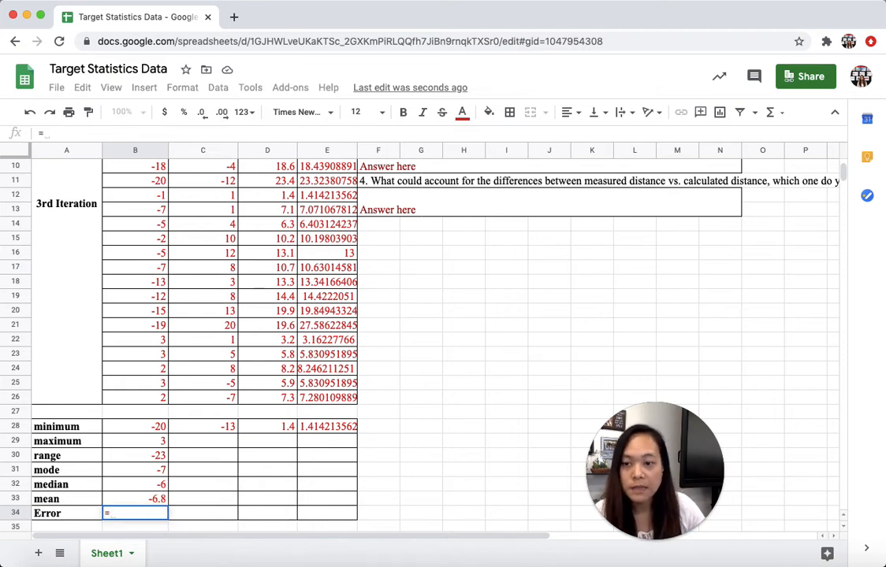
click(154, 499)
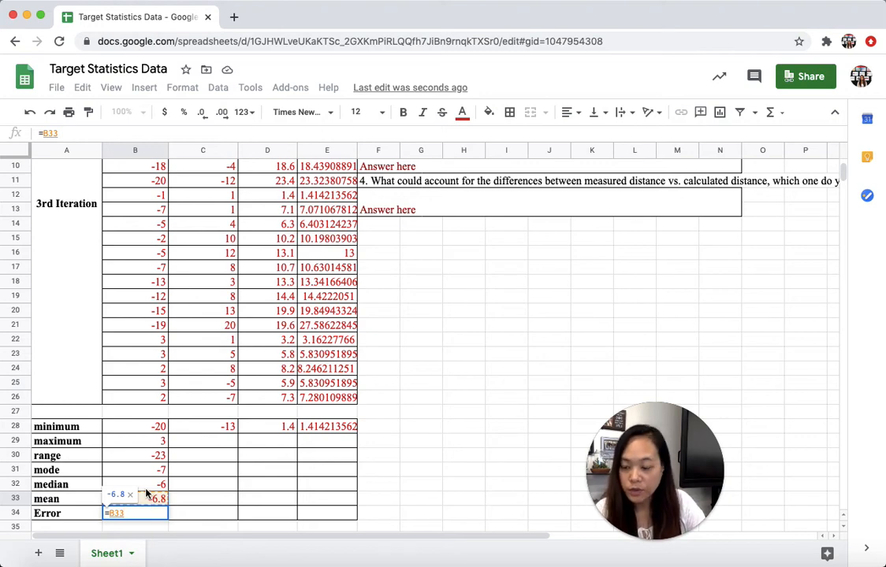
text(-)
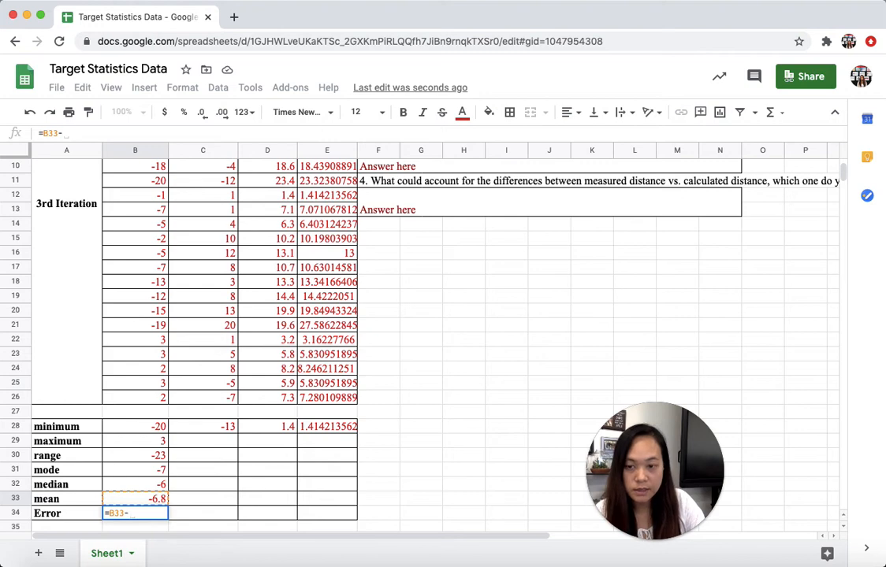
text(0)
key(Return)
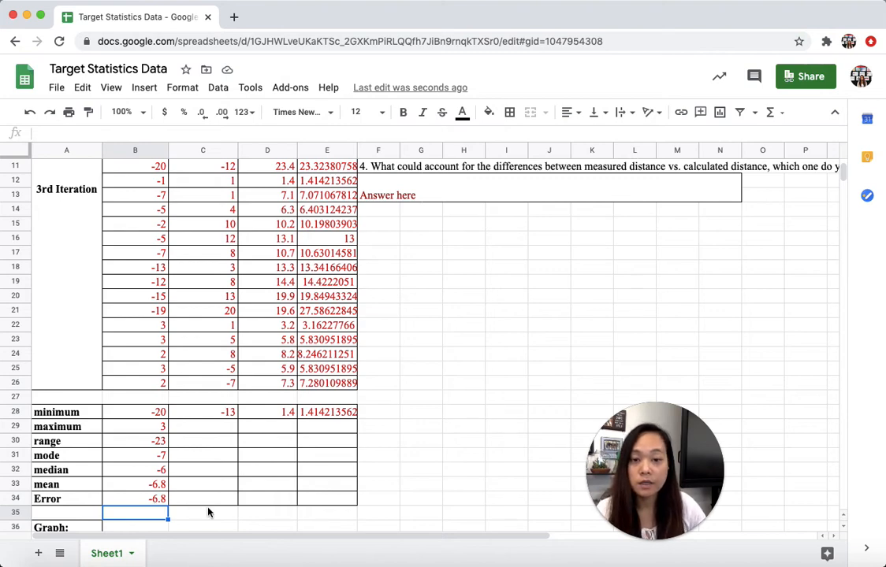
Insert a chart from the x-coordinate and y-coordinate columns including their headers, range B1:C26.
scroll(252, 489, down, 2)
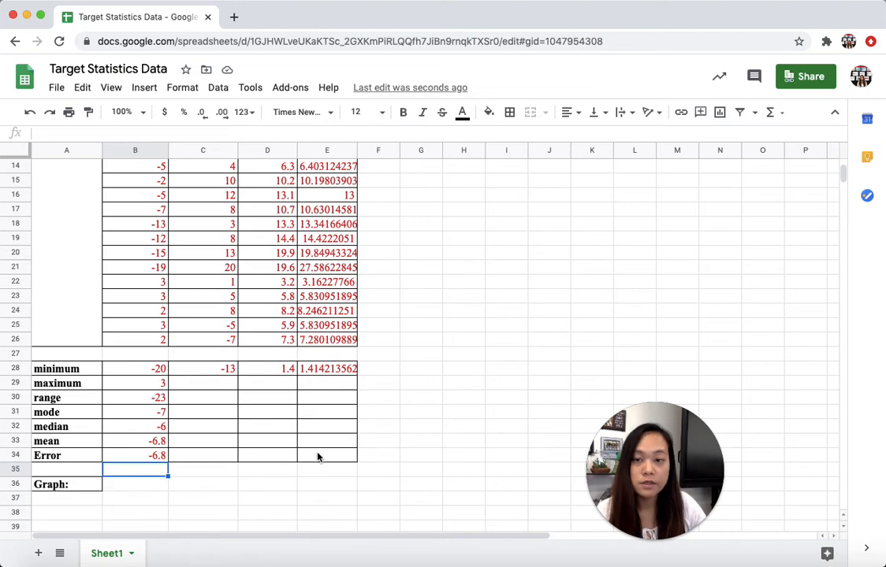
scroll(312, 461, up, 6)
drag(124, 183, 218, 534)
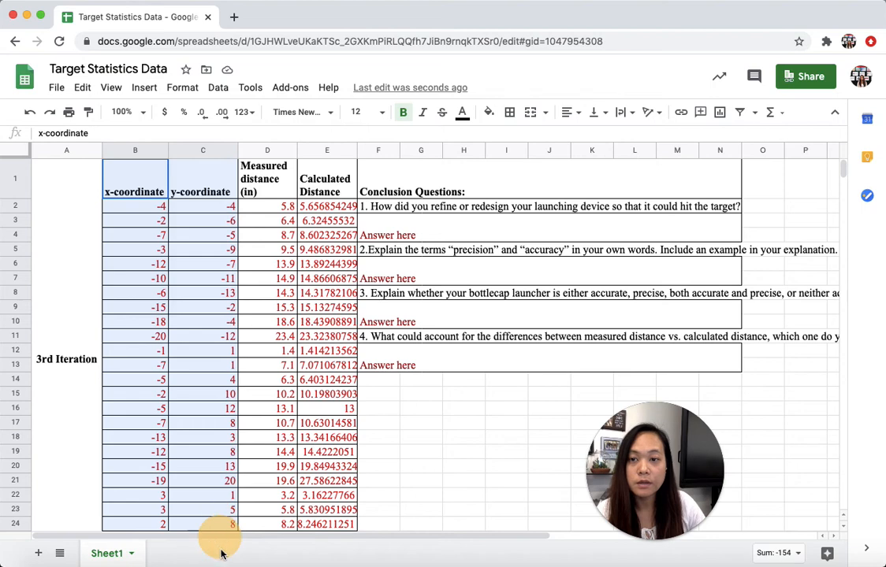
scroll(220, 469, down, 3)
shift+click(213, 436)
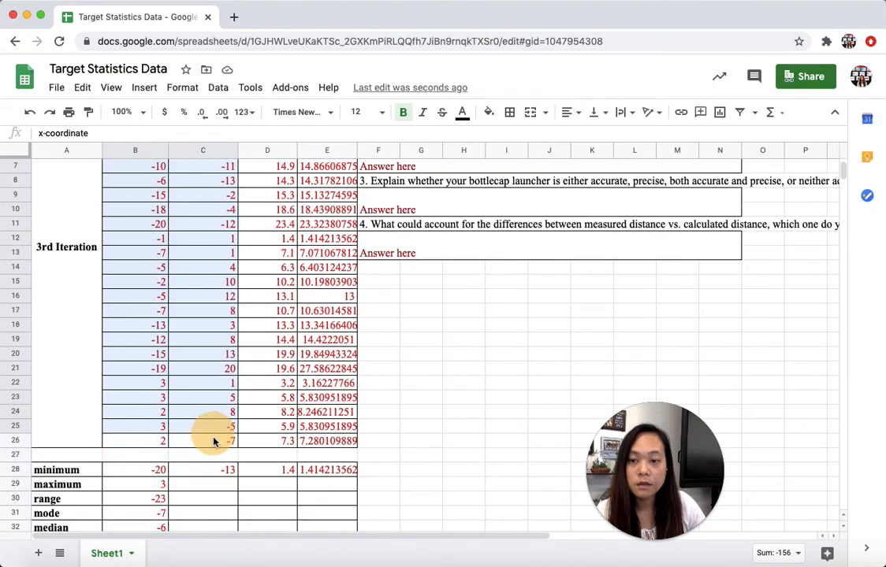
click(145, 90)
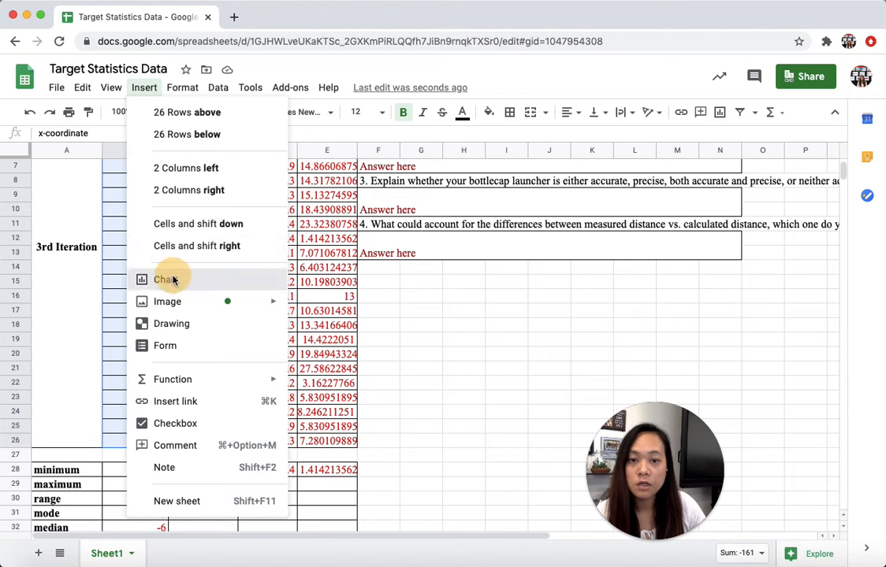
click(167, 280)
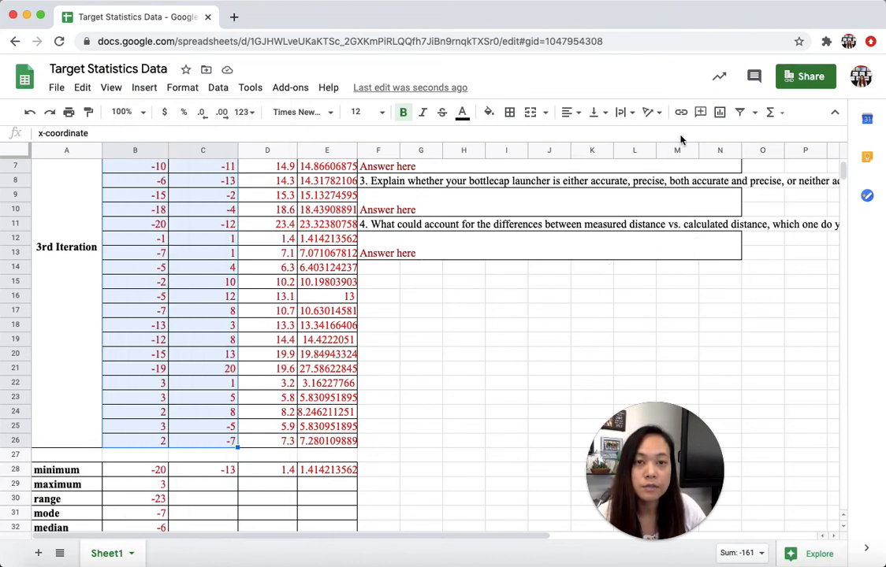
scroll(441, 399, down, 1)
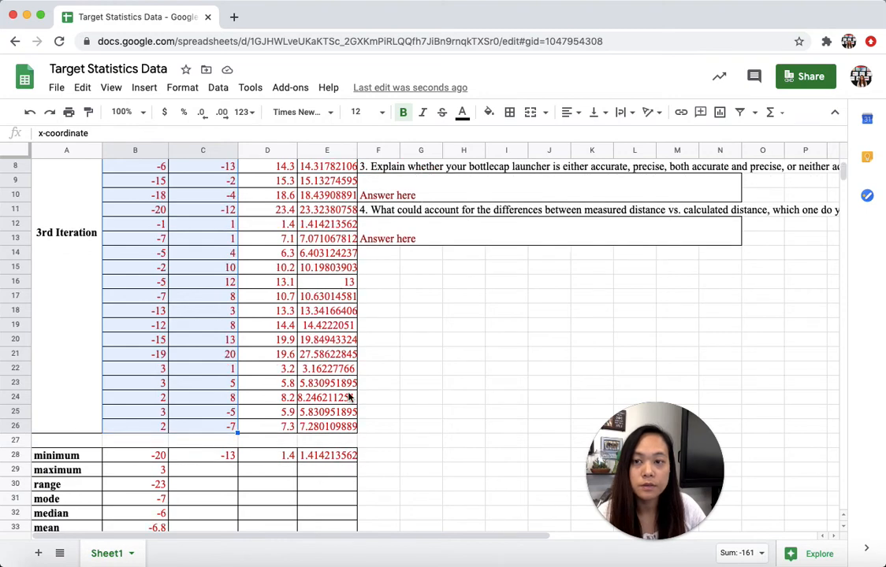
scroll(346, 397, up, 3)
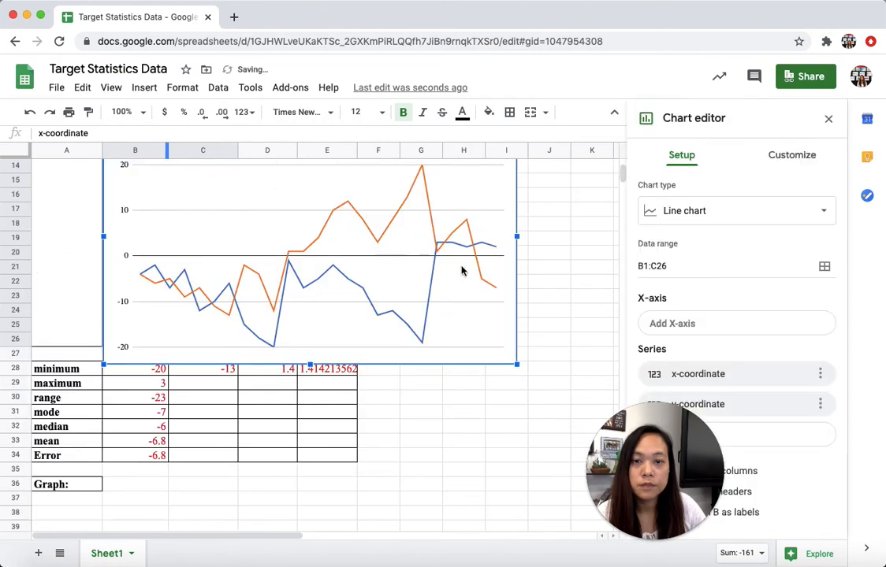
Change the line chart to the suggested scatter chart that plots y-coordinate against x-coordinate.
click(706, 210)
scroll(664, 316, down, 3)
scroll(645, 293, up, 2)
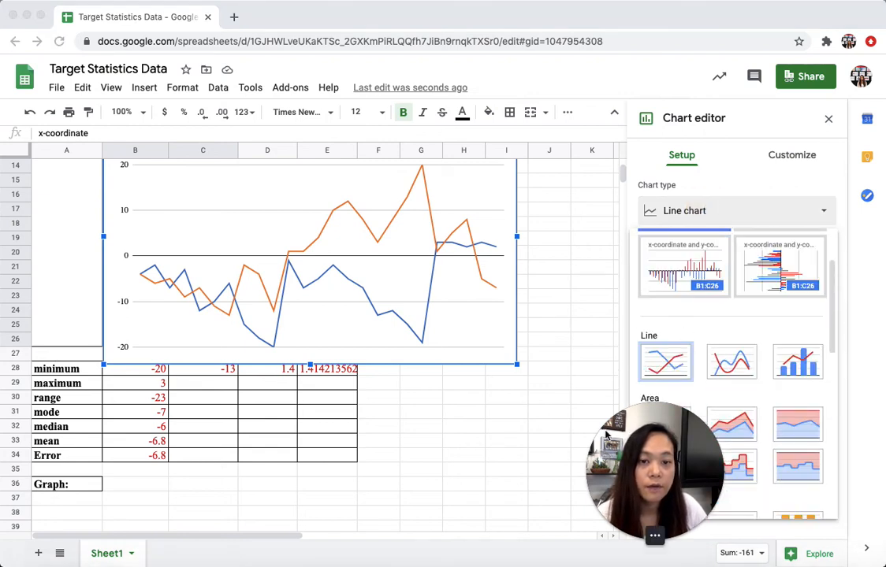
click(666, 362)
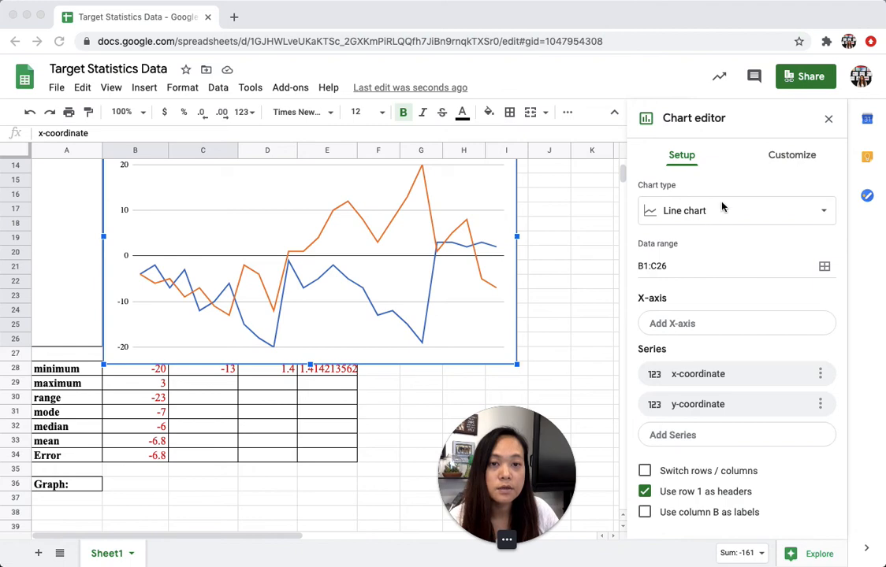
click(824, 213)
scroll(773, 338, down, 10)
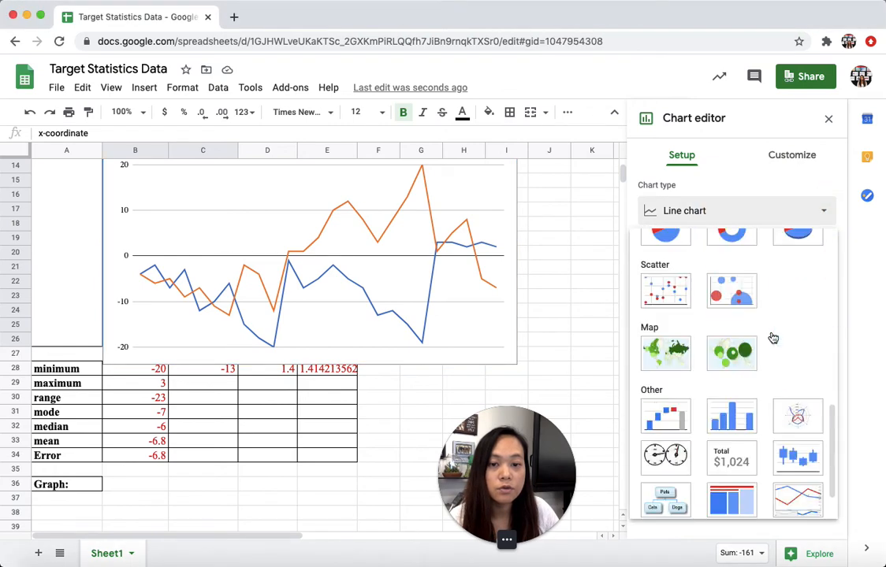
click(666, 296)
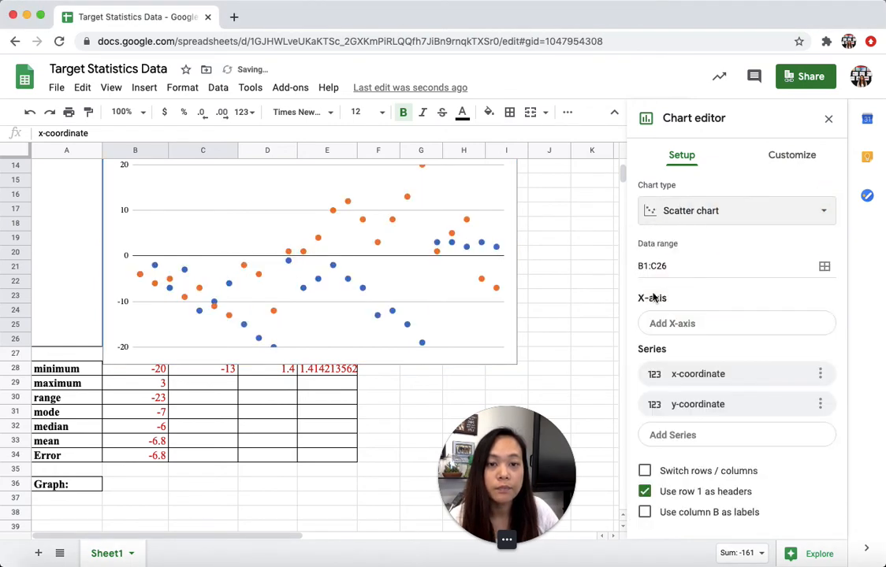
click(729, 212)
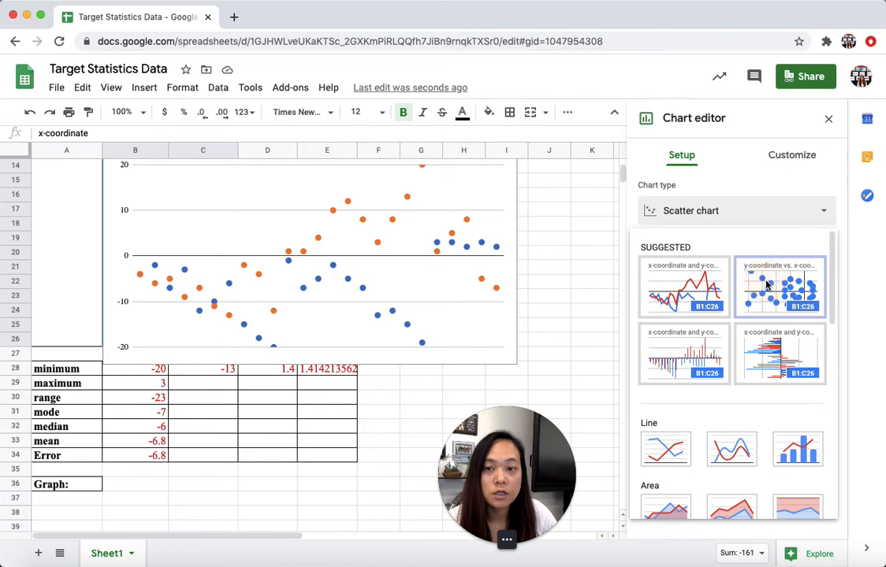
click(767, 285)
click(691, 214)
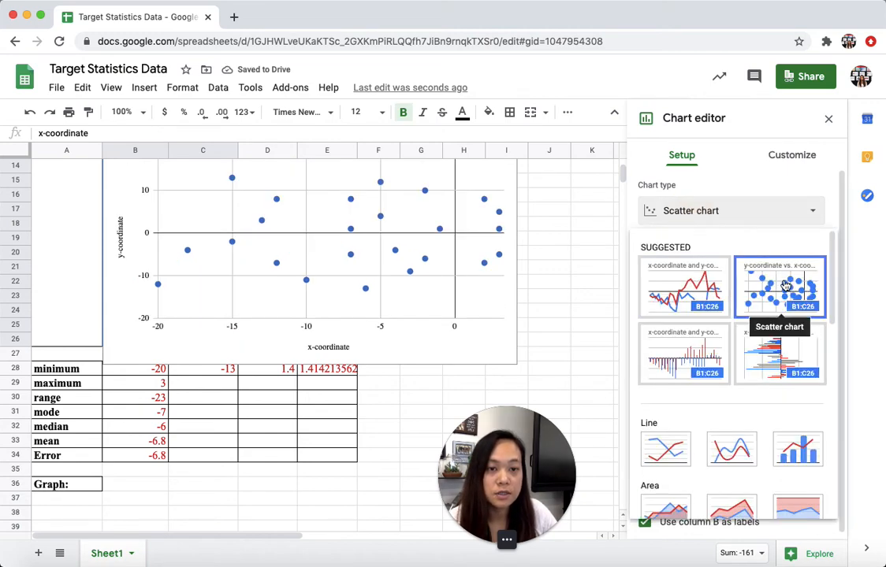
scroll(787, 283, down, 3)
scroll(789, 278, up, 3)
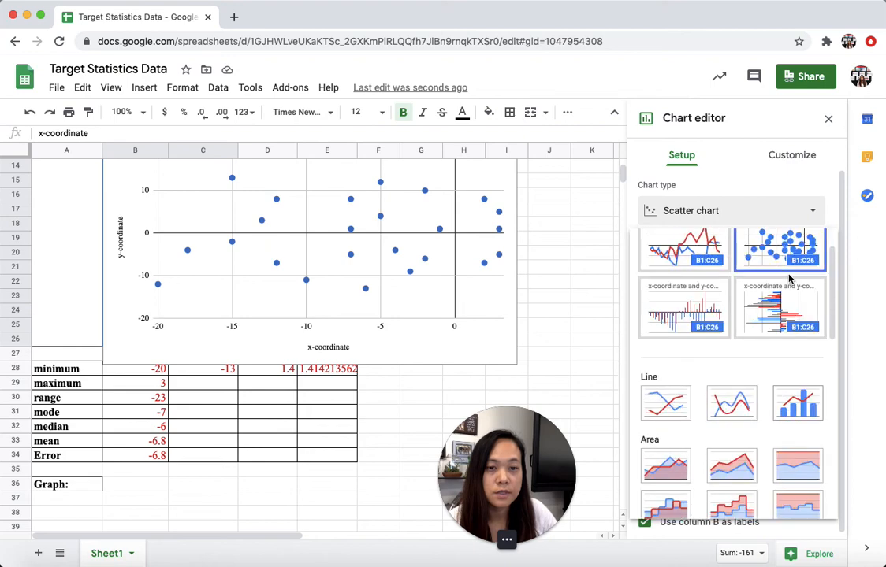
scroll(771, 366, down, 10)
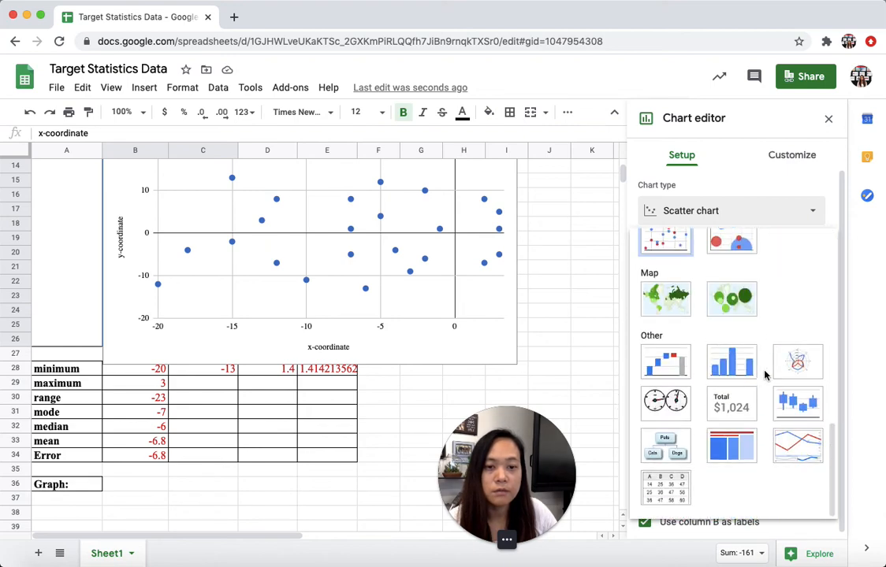
scroll(770, 361, up, 10)
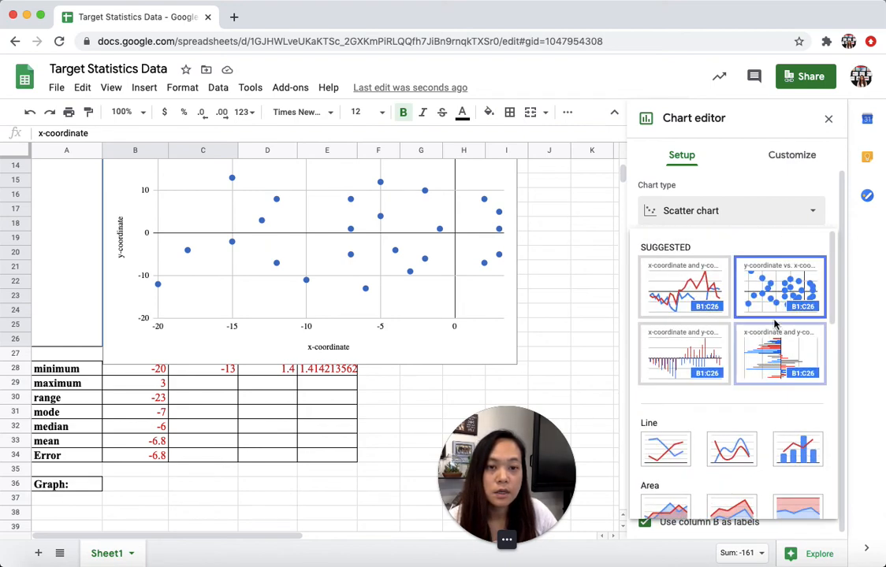
click(434, 318)
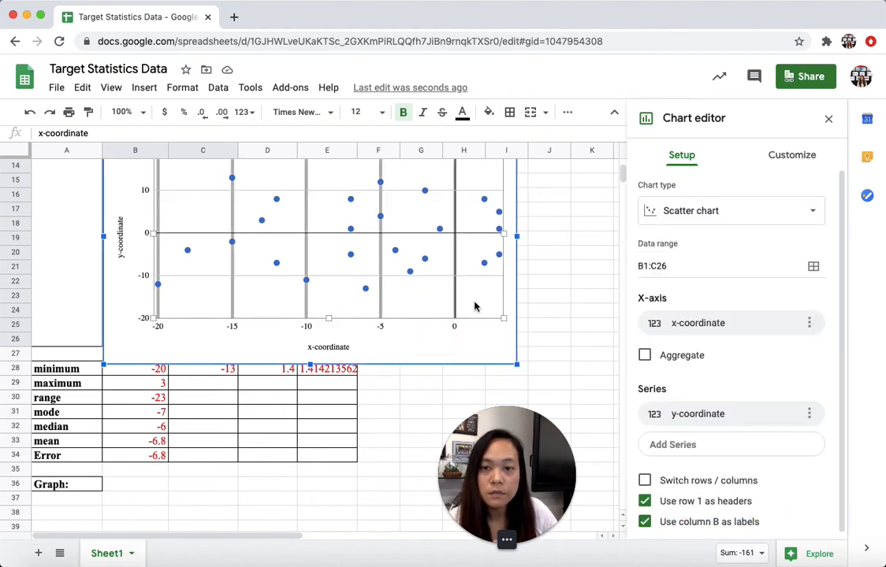
Open the chart's customization options and move the chart so it starts at column A, about row 15.
click(791, 154)
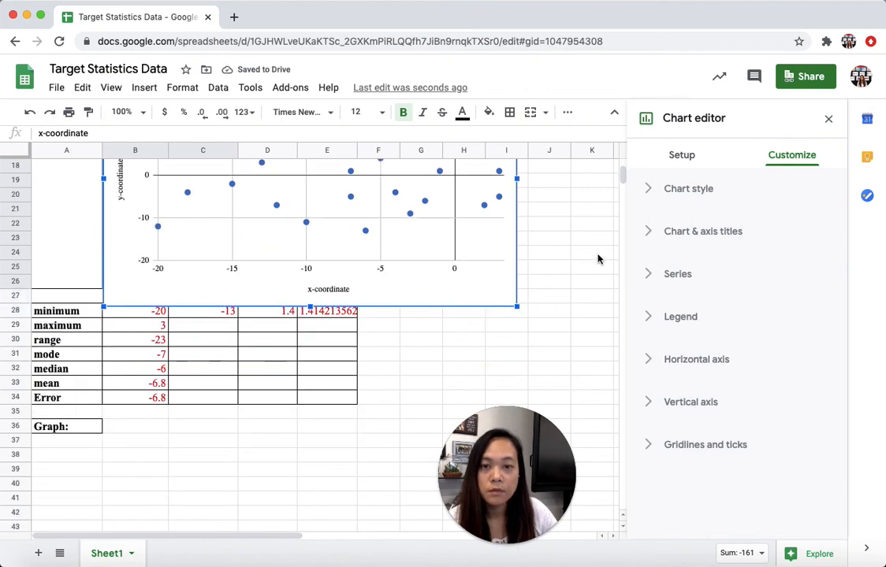
scroll(540, 285, up, 2)
drag(388, 214, 327, 268)
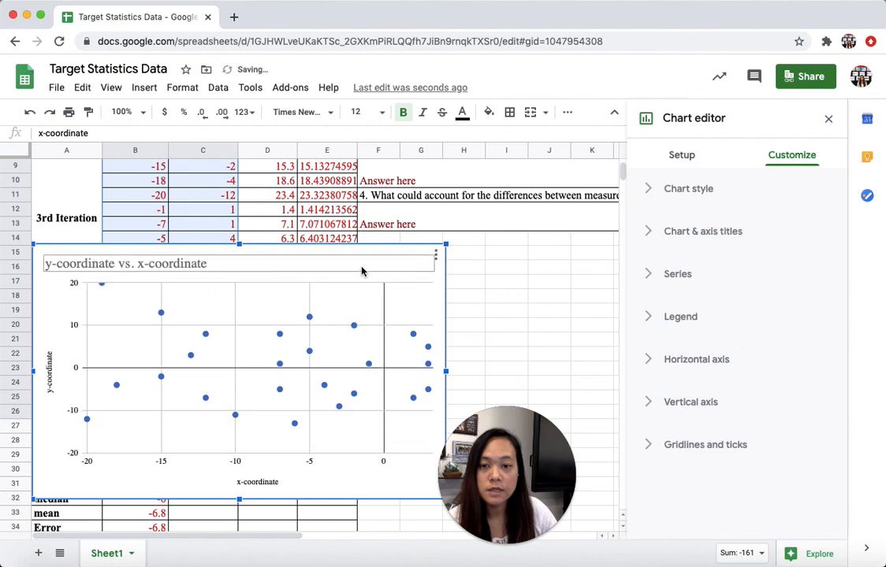
Replace the scatter chart's title with "Target" and shift the chart slightly to the right.
click(160, 267)
double_click(160, 267)
text(Target La)
key(BackSpace)
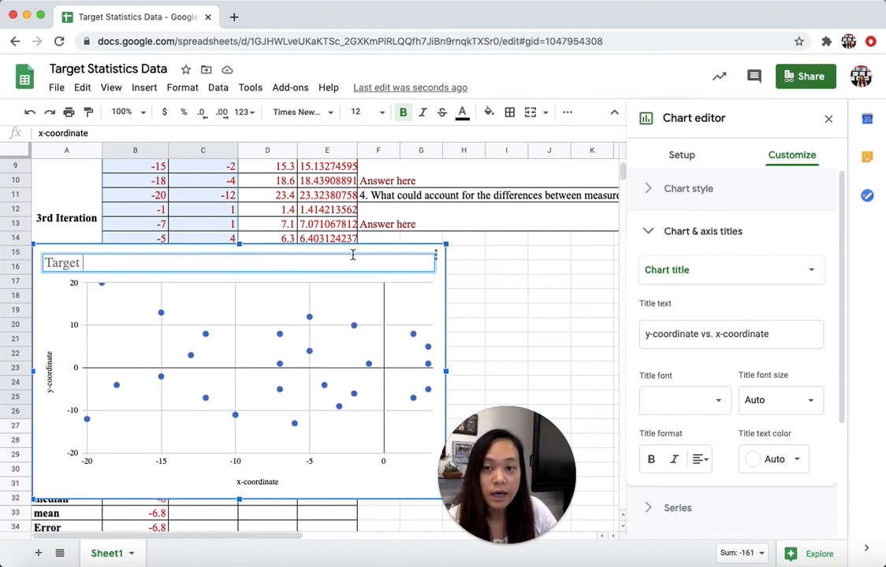
mouse_move(353, 295)
mouse_down()
mouse_move(372, 245)
mouse_move(368, 332)
mouse_move(376, 317)
mouse_move(369, 293)
mouse_up()
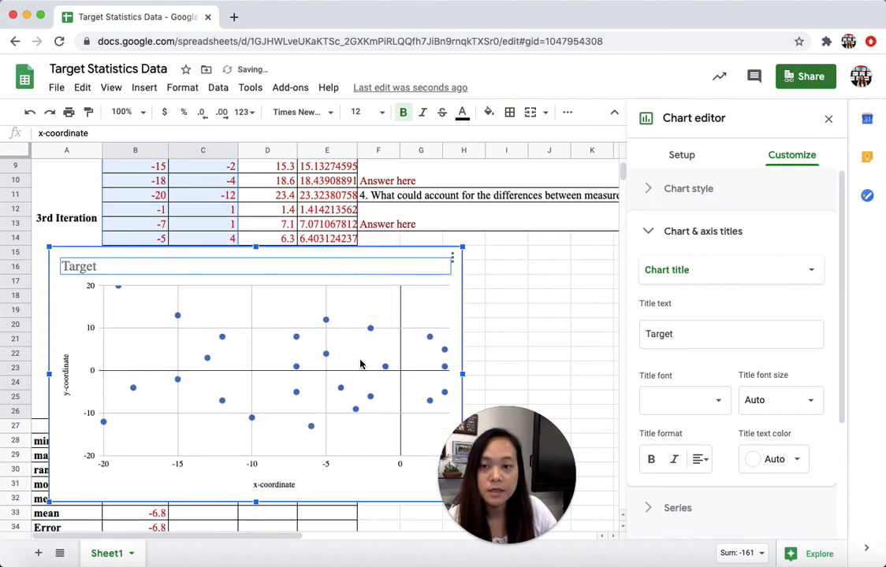